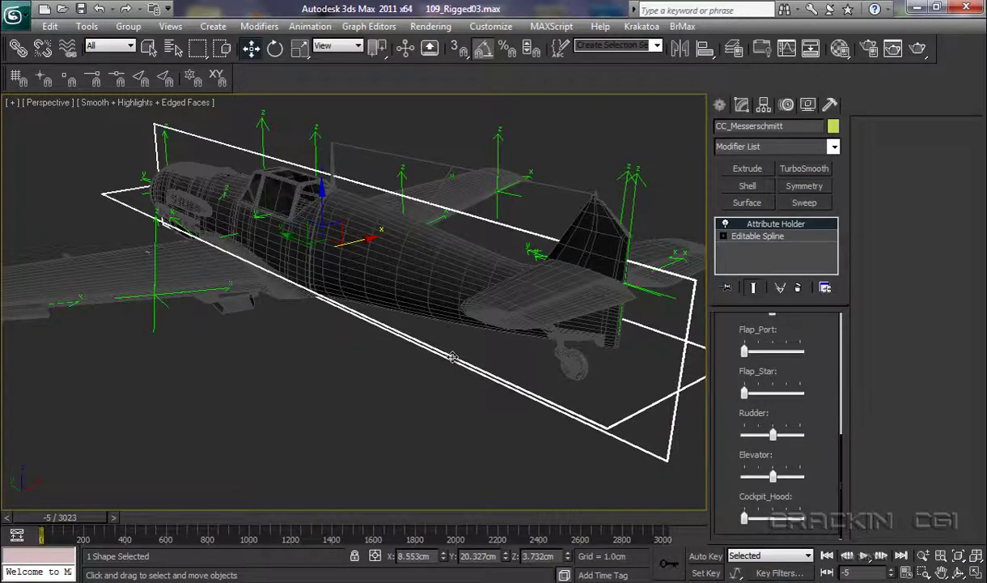
# Open the CC_Messerschmitt Attribute Holder's custom attributes for editing and inspect the Aileron_Star slider's range settings.
pyautogui.hotkey('alt', '1')
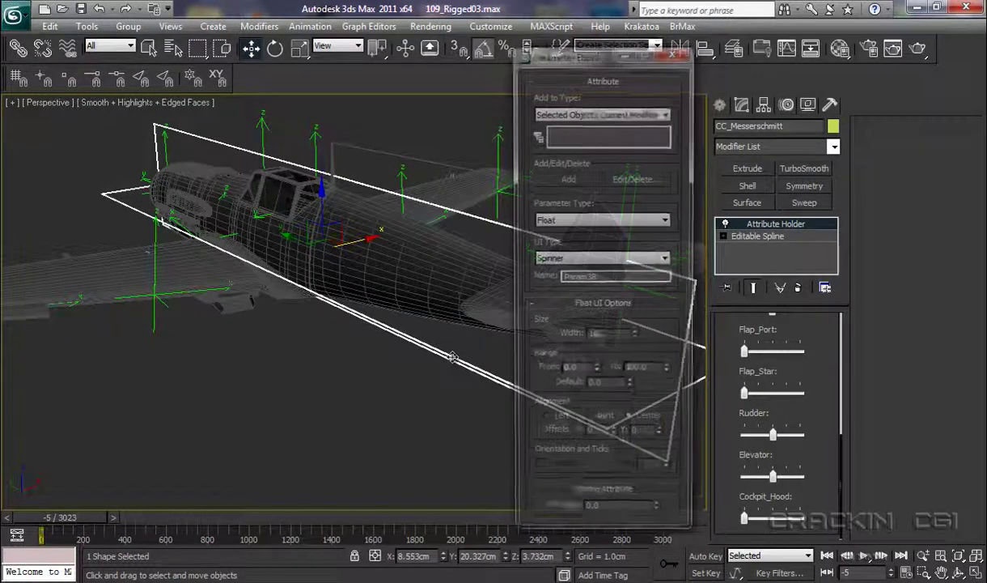
pyautogui.moveTo(605, 66); pyautogui.dragTo(303, 30)
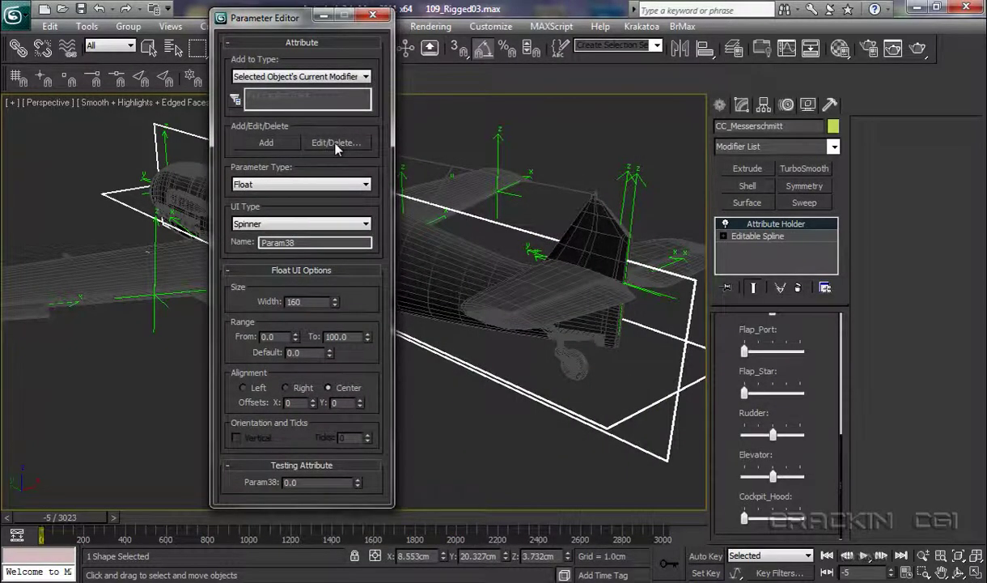
pyautogui.click(335, 143)
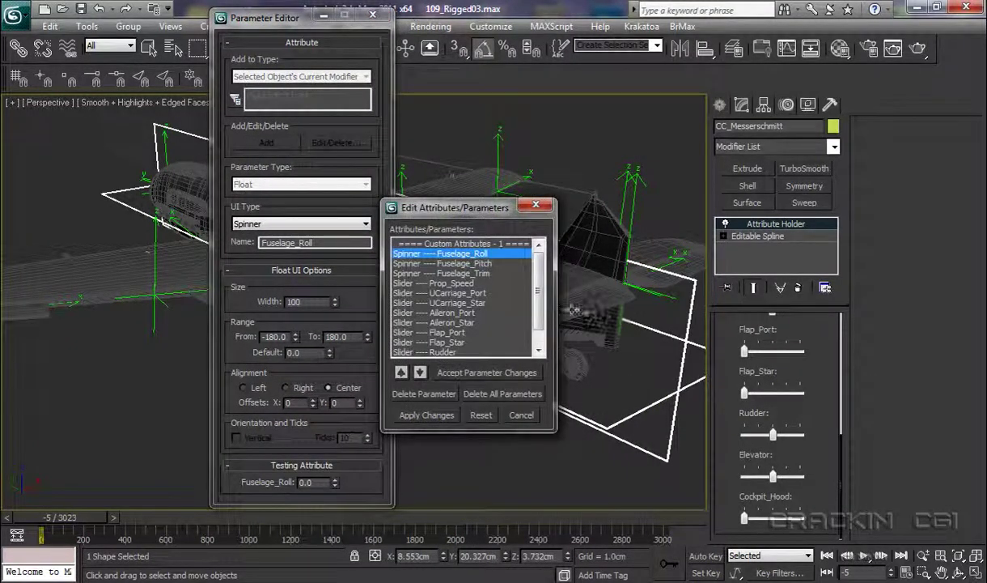
pyautogui.click(458, 323)
pyautogui.moveTo(470, 217); pyautogui.dragTo(864, 179)
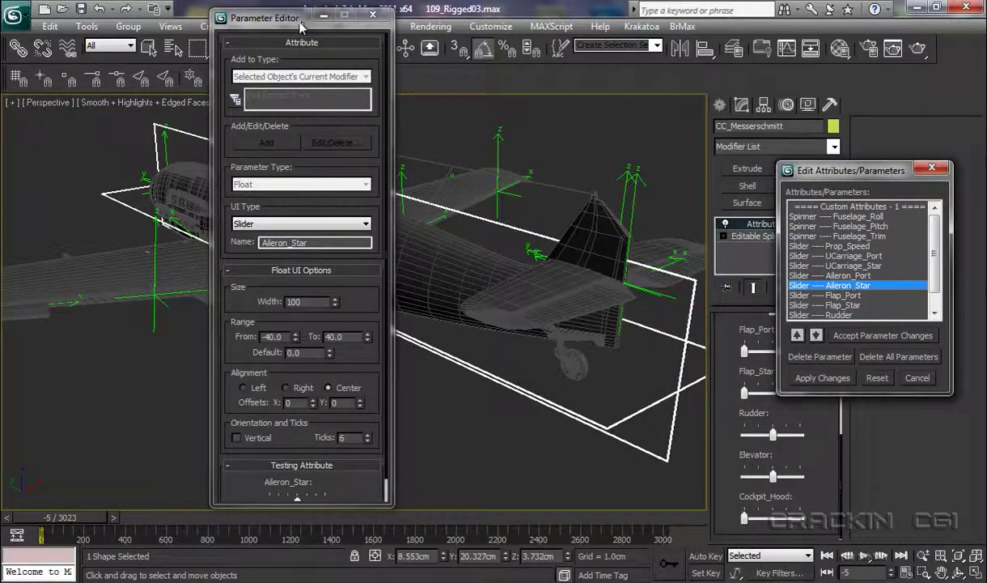
pyautogui.moveTo(300, 27); pyautogui.dragTo(114, 19)
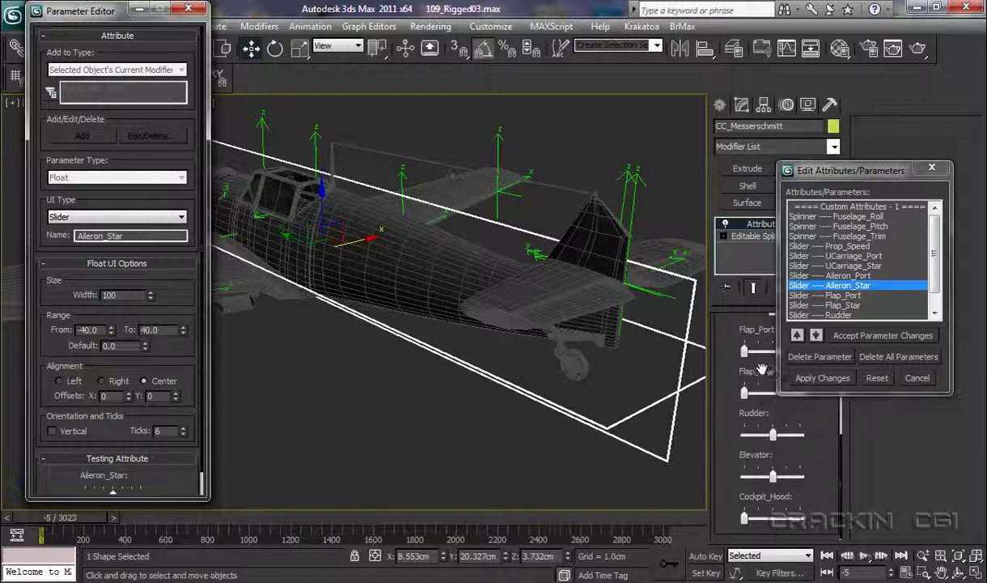
# Test the Aileron_Star slider on the Attribute Holder modifier and return it to about its centre.
pyautogui.moveTo(858, 174); pyautogui.dragTo(343, 340)
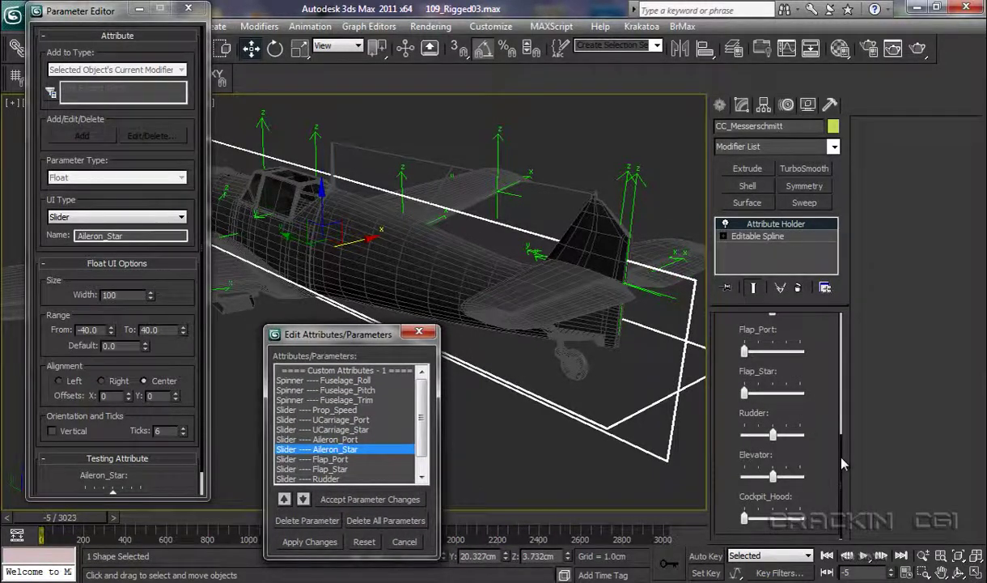
pyautogui.moveTo(842, 458); pyautogui.dragTo(841, 373)
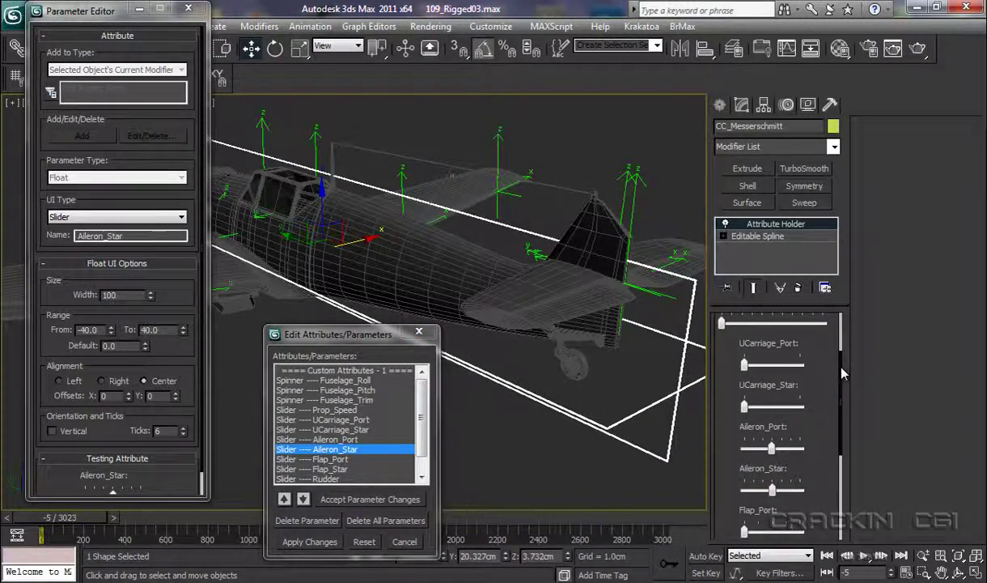
pyautogui.scroll(-3, 785, 388)
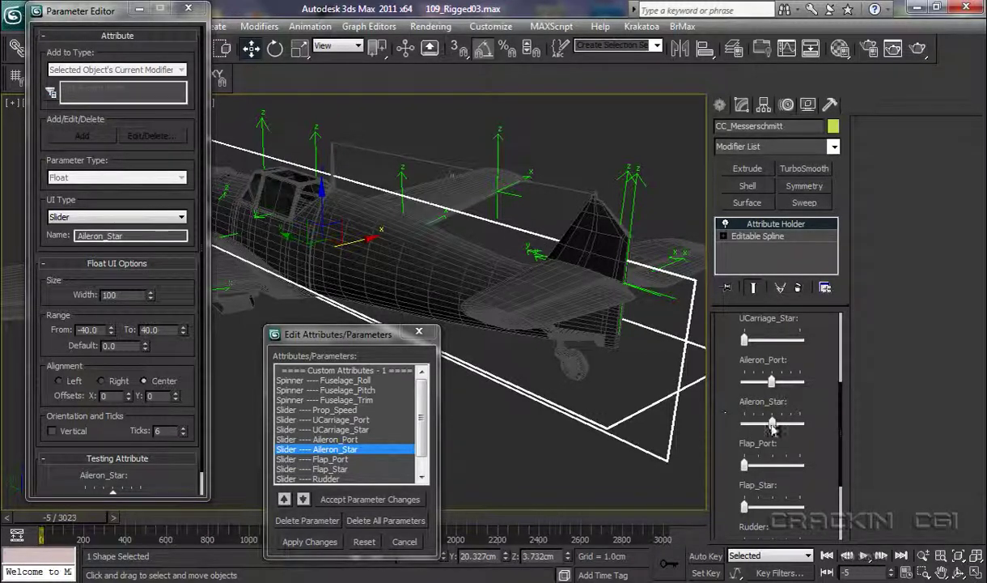
pyautogui.moveTo(773, 427)
pyautogui.mouseDown()
pyautogui.moveTo(717, 428)
pyautogui.moveTo(805, 427)
pyautogui.moveTo(775, 428)
pyautogui.mouseUp()
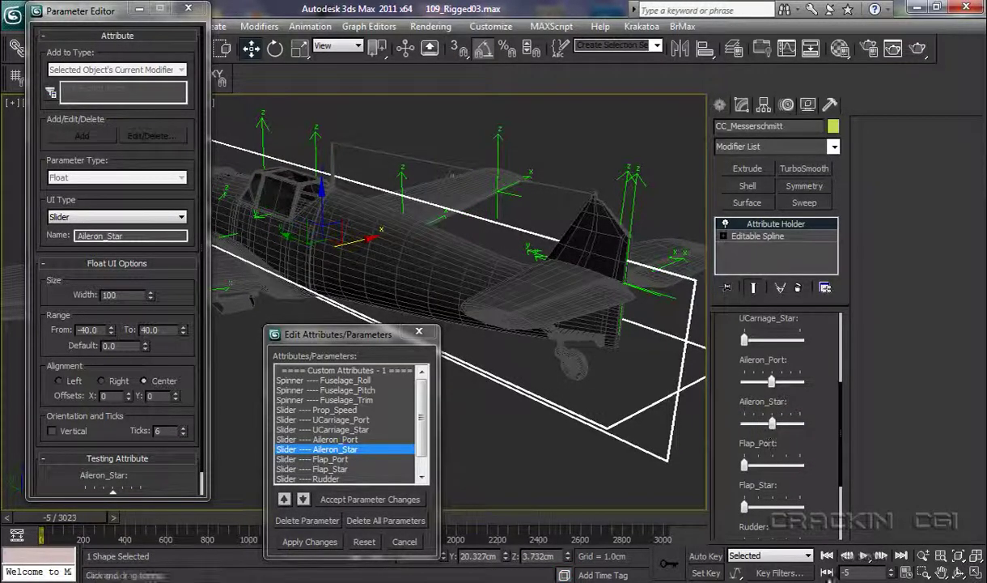
# Inspect the Flap_Port parameter's range settings, then test its slider and return it to the minimum.
pyautogui.click(337, 460)
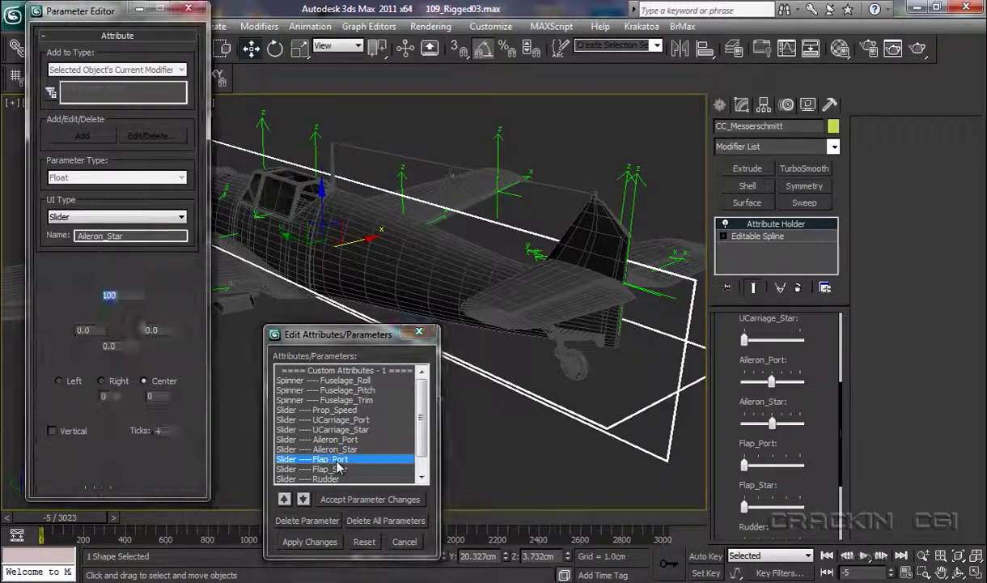
pyautogui.moveTo(111, 27); pyautogui.dragTo(546, 45)
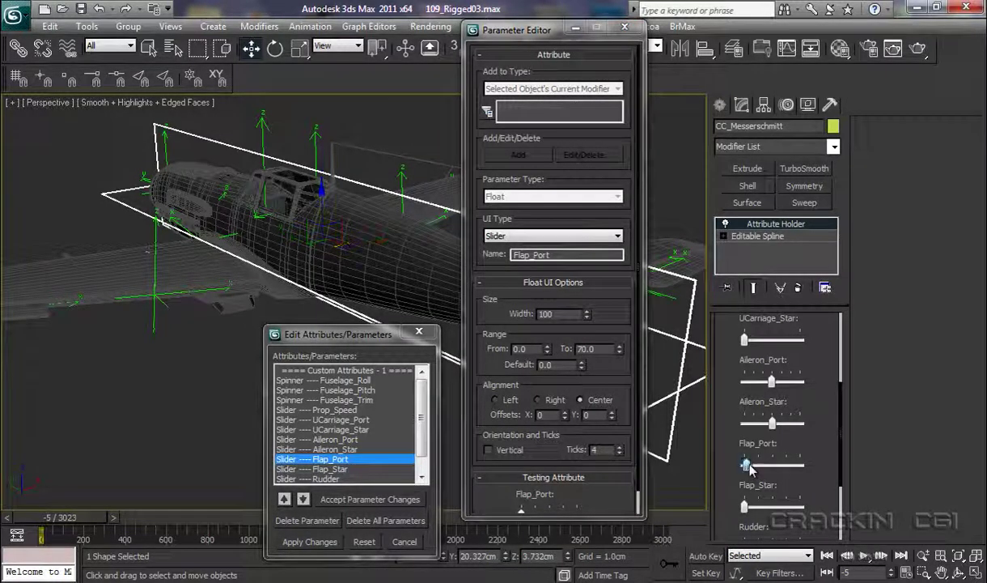
pyautogui.moveTo(746, 465)
pyautogui.mouseDown()
pyautogui.moveTo(796, 469)
pyautogui.moveTo(731, 467)
pyautogui.mouseUp()
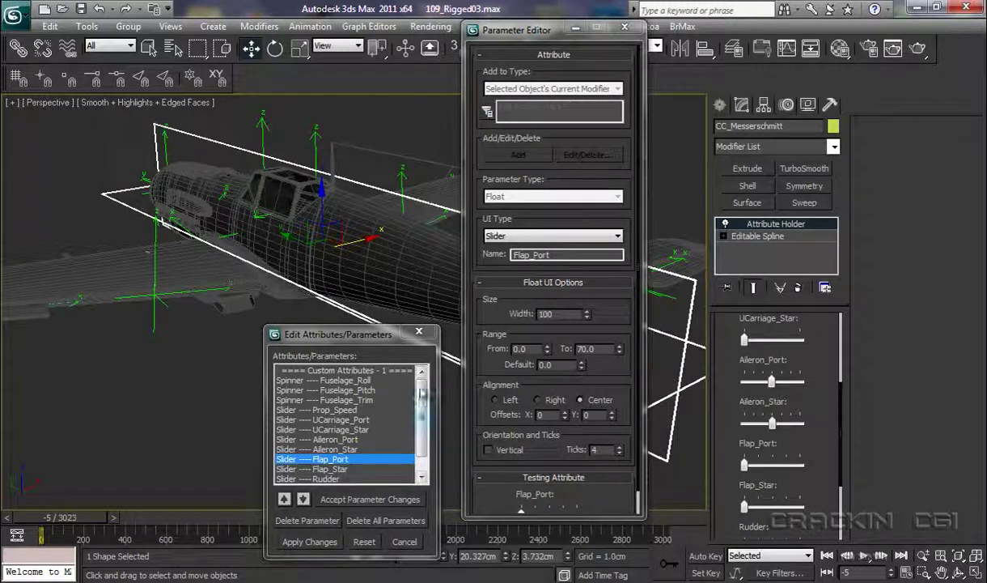
# Inspect the Elevator parameter's range settings, then test its slider and return it to about the centre.
pyautogui.scroll(-1, 423, 414)
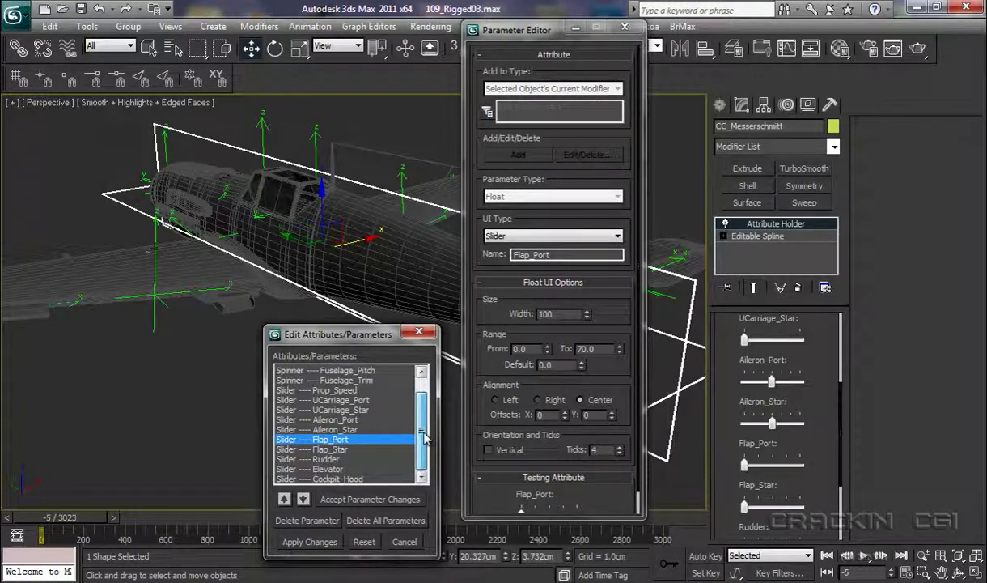
pyautogui.click(328, 469)
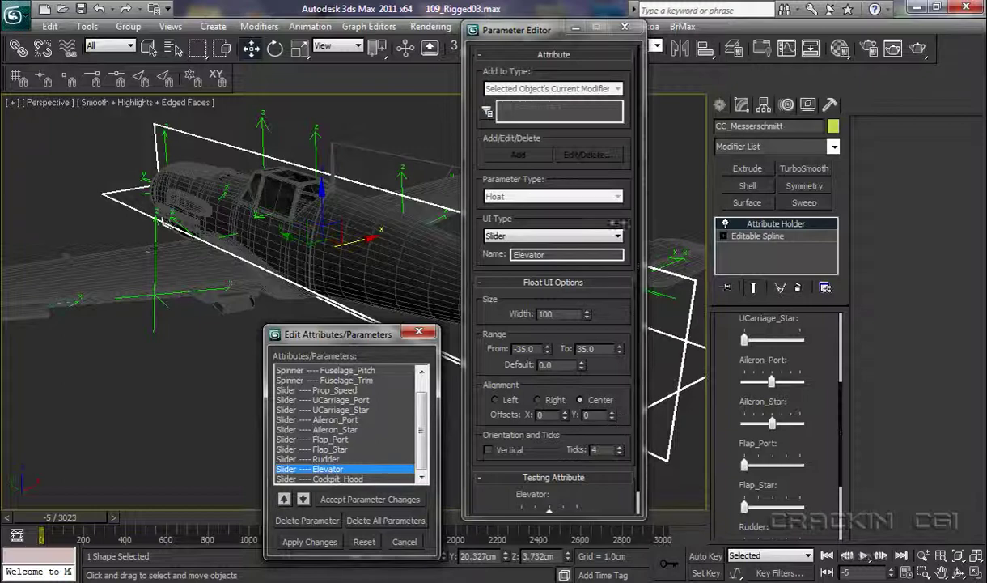
pyautogui.moveTo(538, 38); pyautogui.dragTo(150, 34)
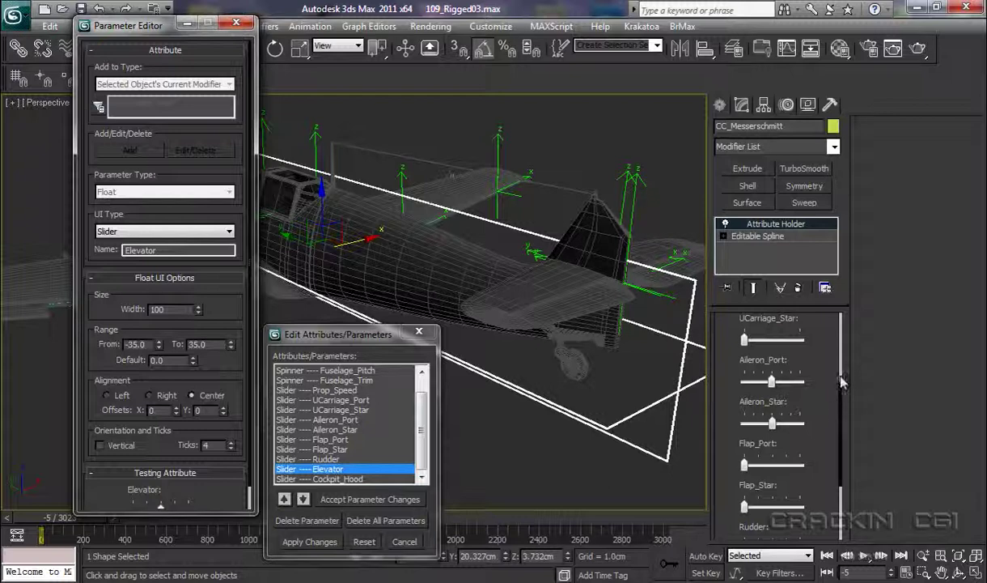
pyautogui.moveTo(842, 391); pyautogui.dragTo(842, 465)
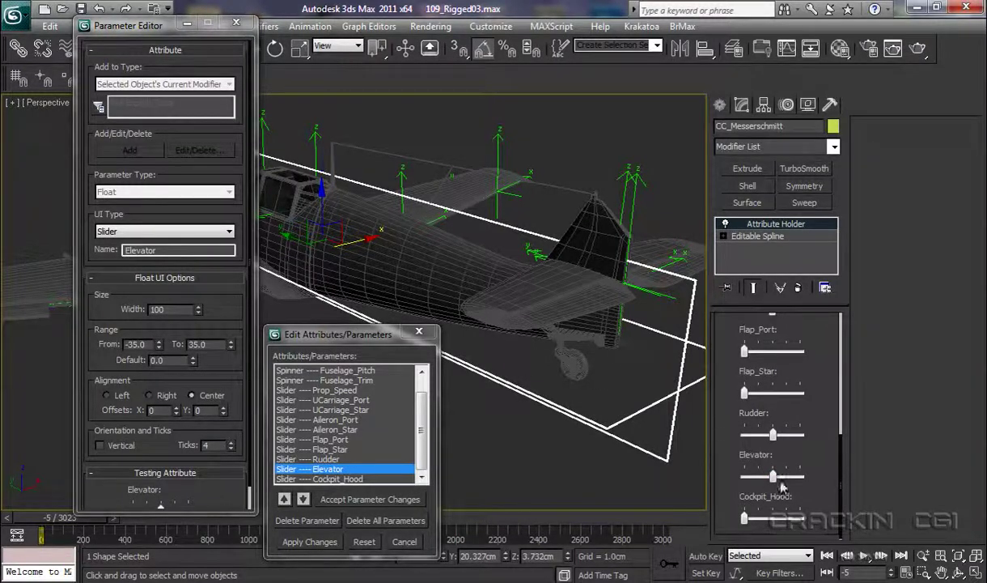
pyautogui.moveTo(774, 479)
pyautogui.mouseDown()
pyautogui.moveTo(712, 478)
pyautogui.moveTo(802, 481)
pyautogui.moveTo(776, 490)
pyautogui.mouseUp()
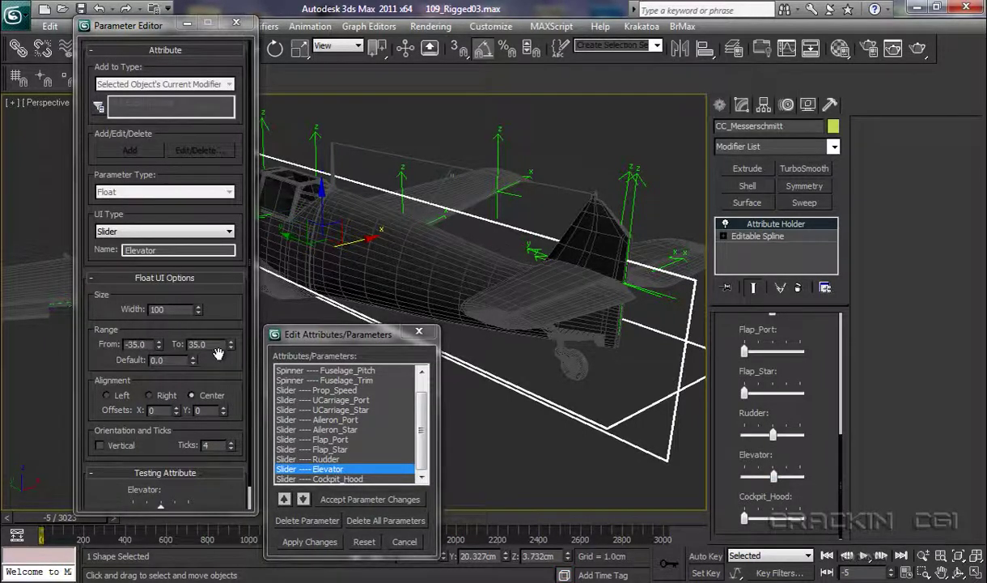
# Inspect the Rudder parameter's range, test its slider back to about the centre, and close both parameter editing windows.
pyautogui.moveTo(423, 420); pyautogui.dragTo(424, 434)
pyautogui.click(320, 458)
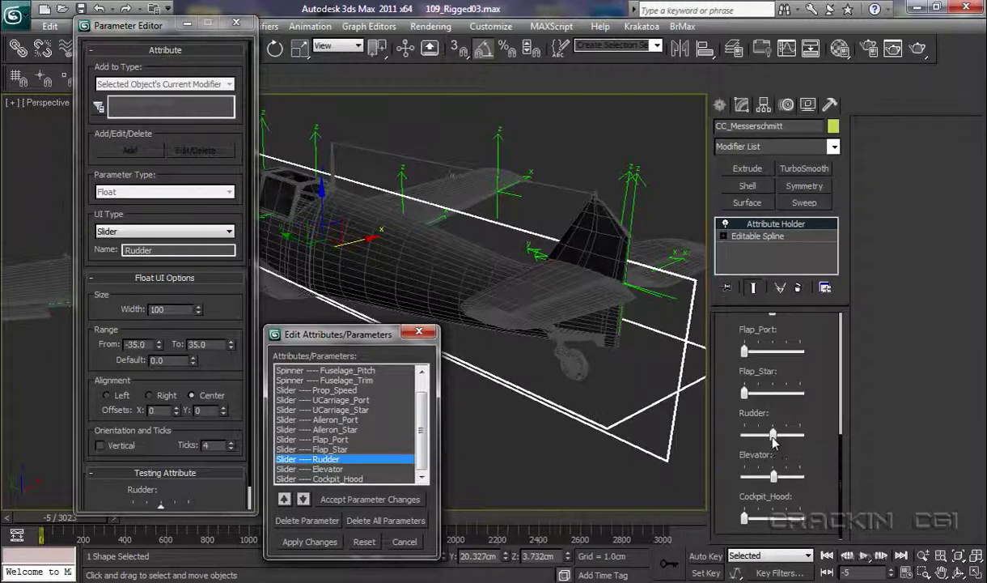
pyautogui.moveTo(771, 436)
pyautogui.mouseDown()
pyautogui.moveTo(731, 438)
pyautogui.moveTo(813, 440)
pyautogui.moveTo(714, 437)
pyautogui.moveTo(801, 437)
pyautogui.moveTo(775, 438)
pyautogui.mouseUp()
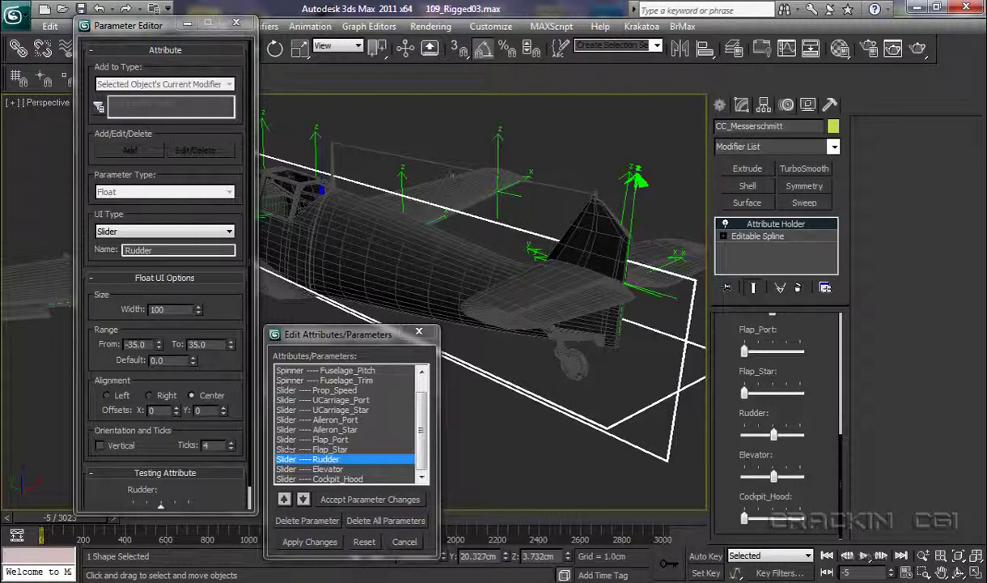
pyautogui.click(420, 332)
pyautogui.click(235, 25)
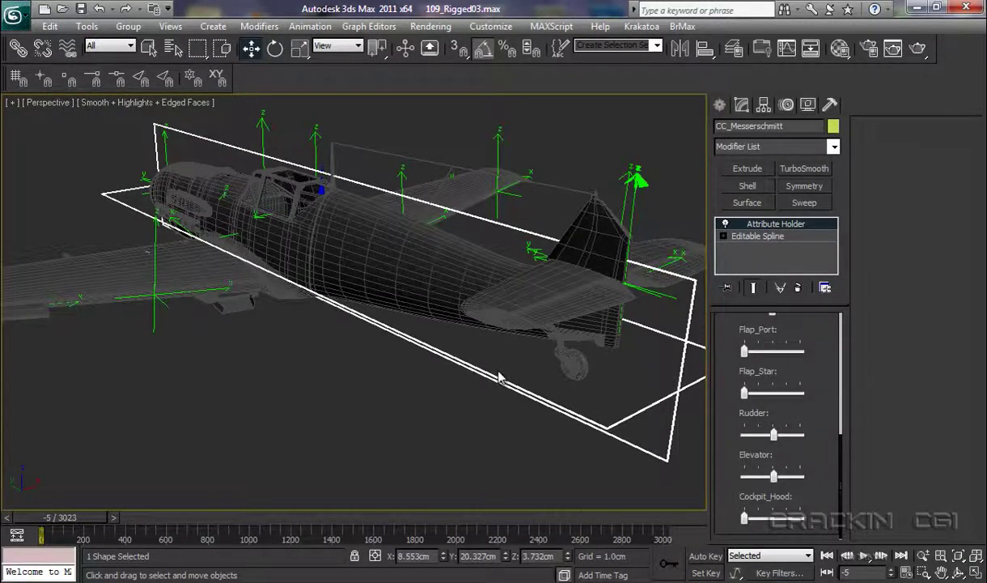
# Examine the alignment of the point helpers along the trailing edges of both wings in the Top view.
pyautogui.press('t')
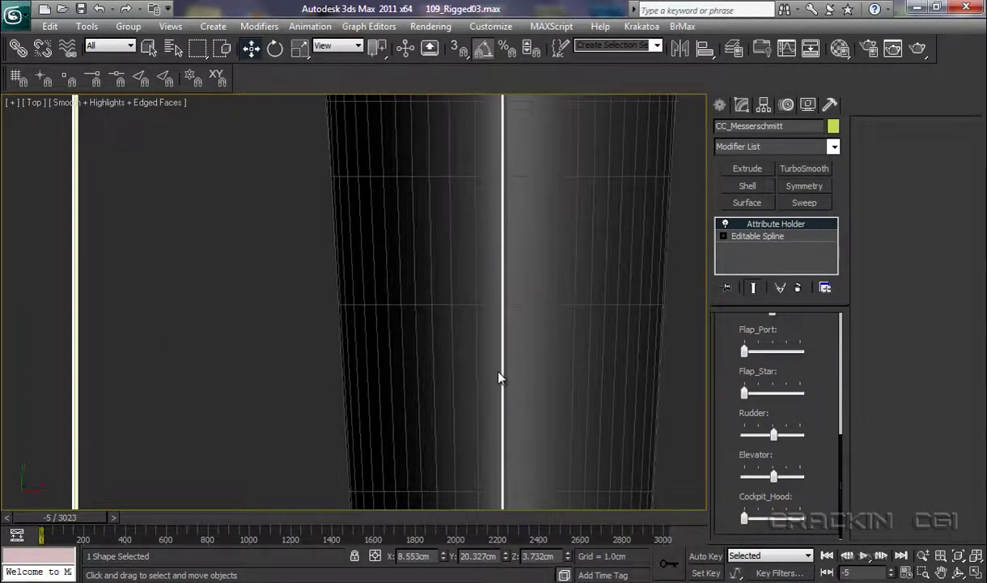
pyautogui.press('z')
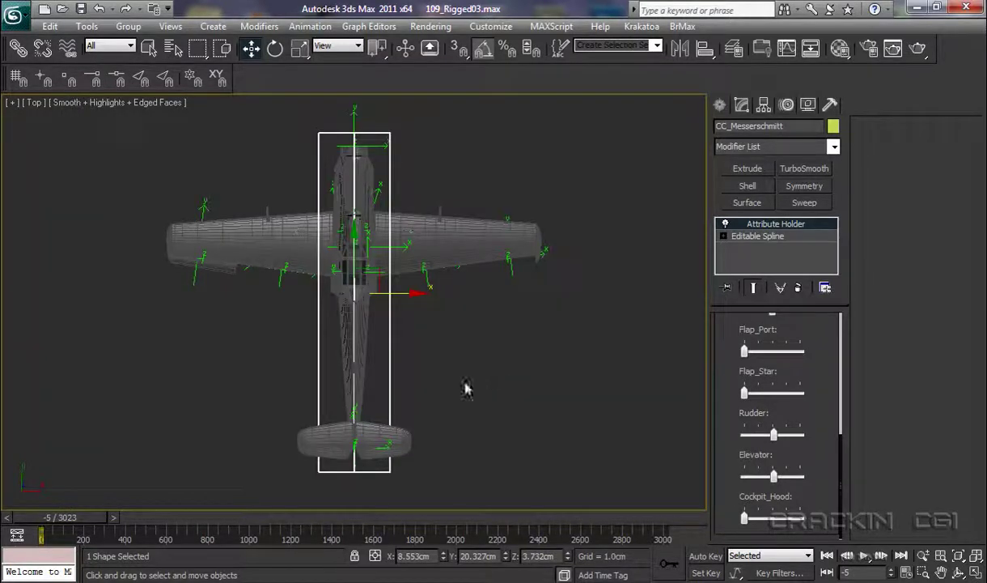
pyautogui.scroll(-2, 531, 399)
pyautogui.scroll(5, 443, 393)
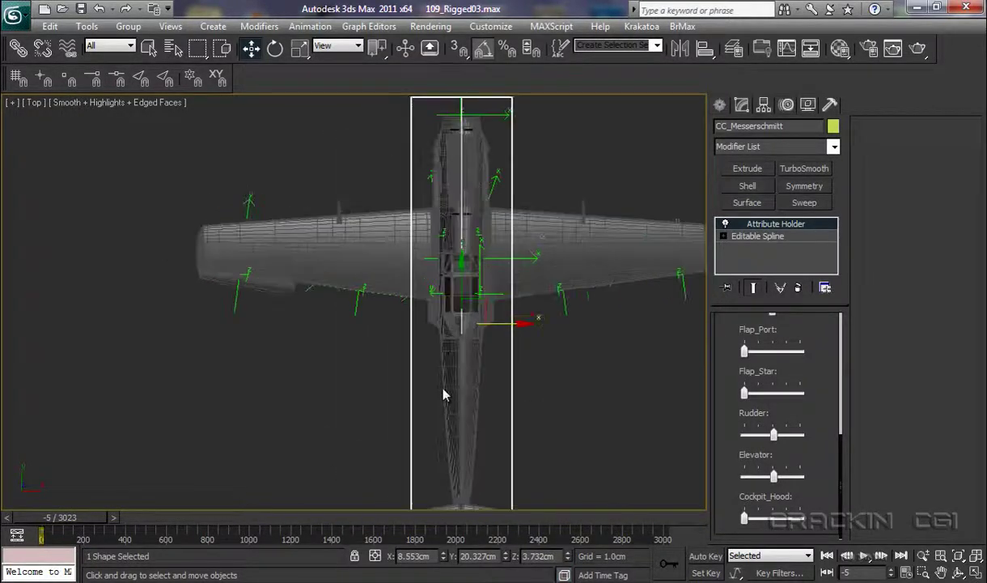
pyautogui.scroll(3, 442, 392)
pyautogui.moveTo(457, 371); pyautogui.dragTo(469, 423, button='middle')
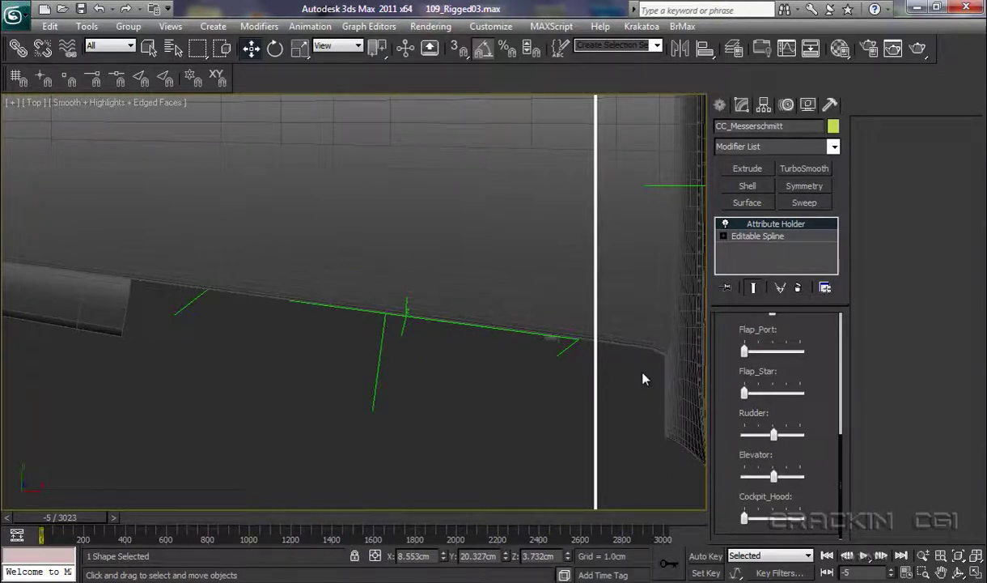
pyautogui.moveTo(642, 373); pyautogui.dragTo(288, 369, button='middle')
pyautogui.moveTo(597, 391); pyautogui.dragTo(243, 394, button='middle')
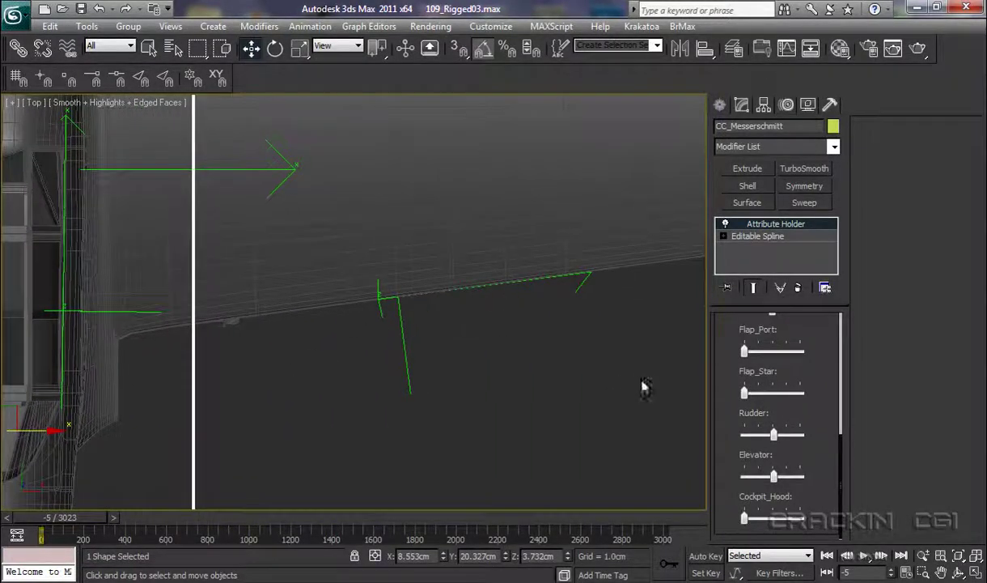
pyautogui.moveTo(624, 384); pyautogui.dragTo(238, 432, button='middle')
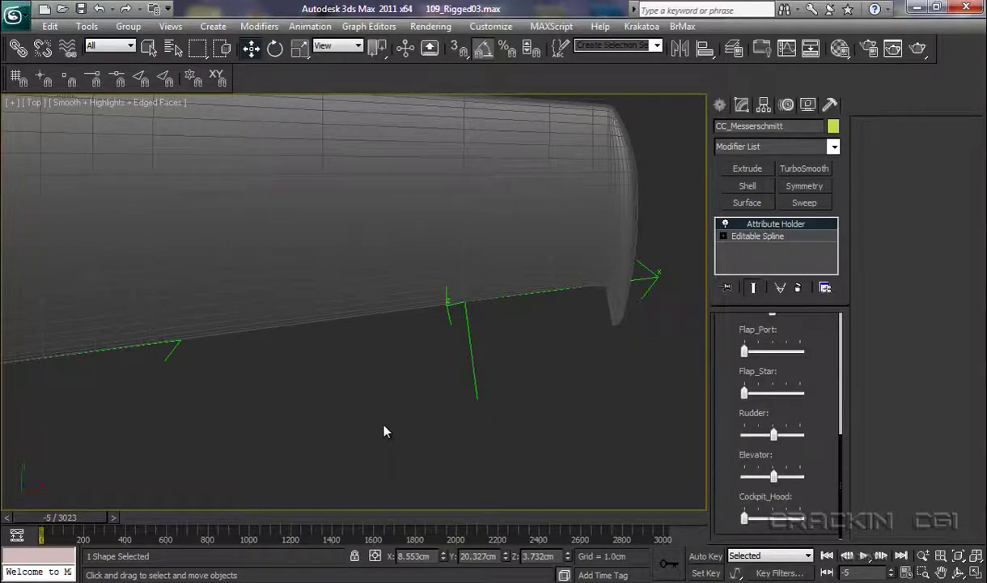
# Examine the orientation of the wing helpers on both sides of the fuselage in the Front view.
pyautogui.press('f')
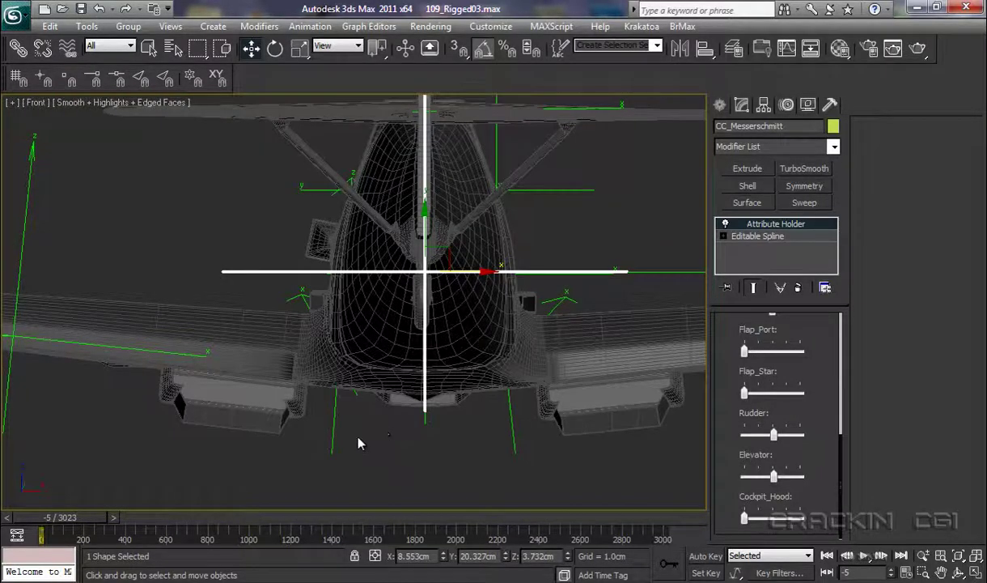
pyautogui.moveTo(364, 392); pyautogui.dragTo(558, 380, button='middle')
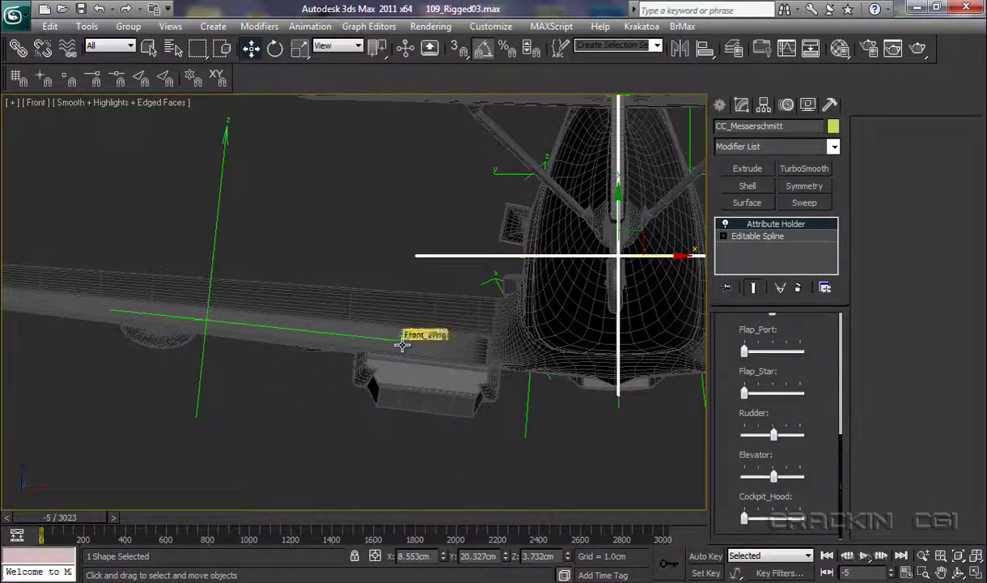
pyautogui.moveTo(622, 445); pyautogui.dragTo(194, 421, button='middle')
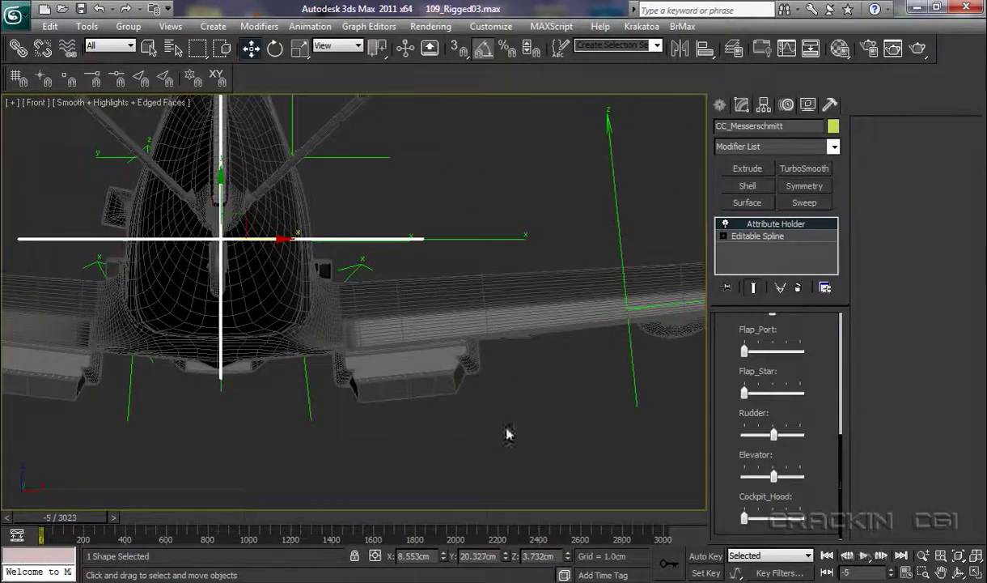
pyautogui.moveTo(502, 429); pyautogui.dragTo(195, 443, button='middle')
pyautogui.moveTo(418, 428); pyautogui.dragTo(611, 399, button='middle')
pyautogui.moveTo(344, 387); pyautogui.dragTo(623, 450, button='middle')
pyautogui.moveTo(413, 415); pyautogui.dragTo(473, 427, button='middle')
# Examine the vertical axes of the rudder helpers above the tail fin in the Front view.
pyautogui.scroll(2, 460, 413)
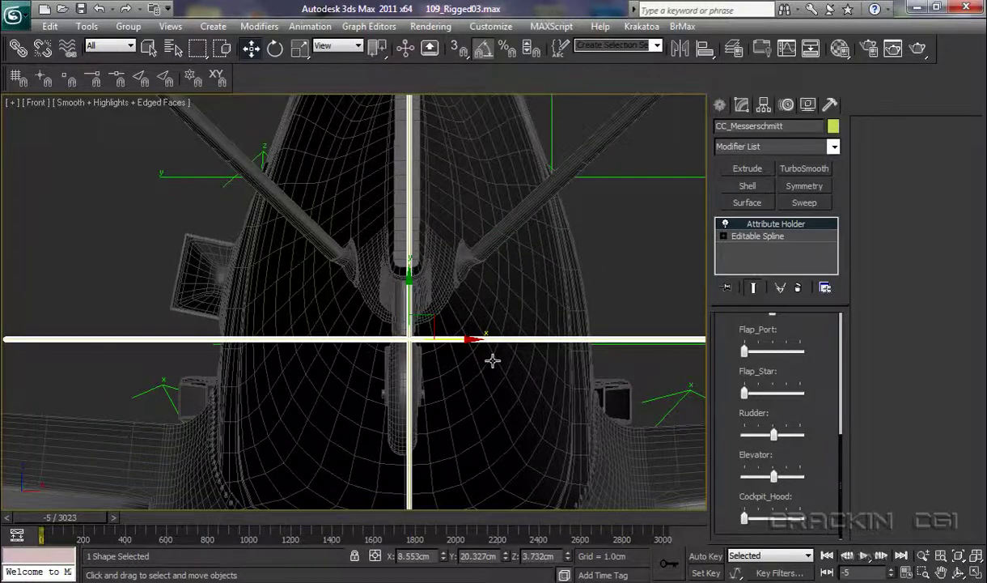
pyautogui.scroll(3, 495, 469)
pyautogui.moveTo(503, 552); pyautogui.dragTo(504, 569, button='middle')
pyautogui.moveTo(481, 378); pyautogui.dragTo(485, 573, button='middle')
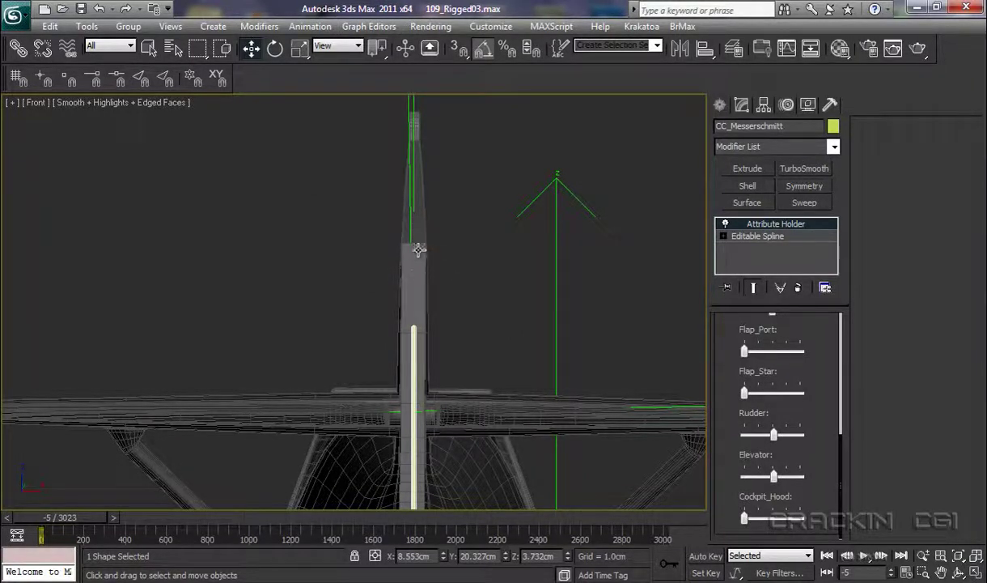
pyautogui.moveTo(442, 267); pyautogui.dragTo(441, 399, button='middle')
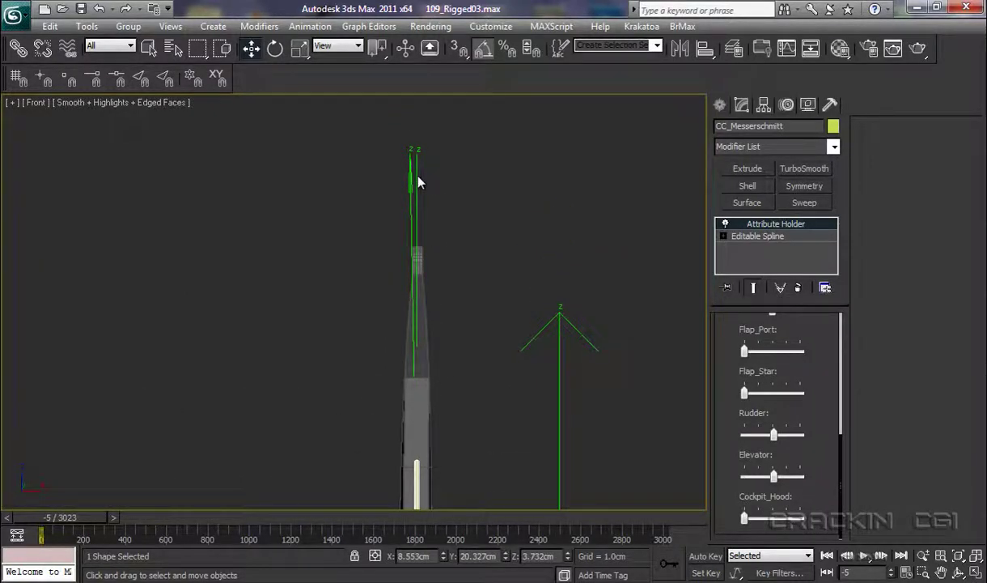
# Examine the rudder and elevator helpers at the tail in the Top view.
pyautogui.press('t')
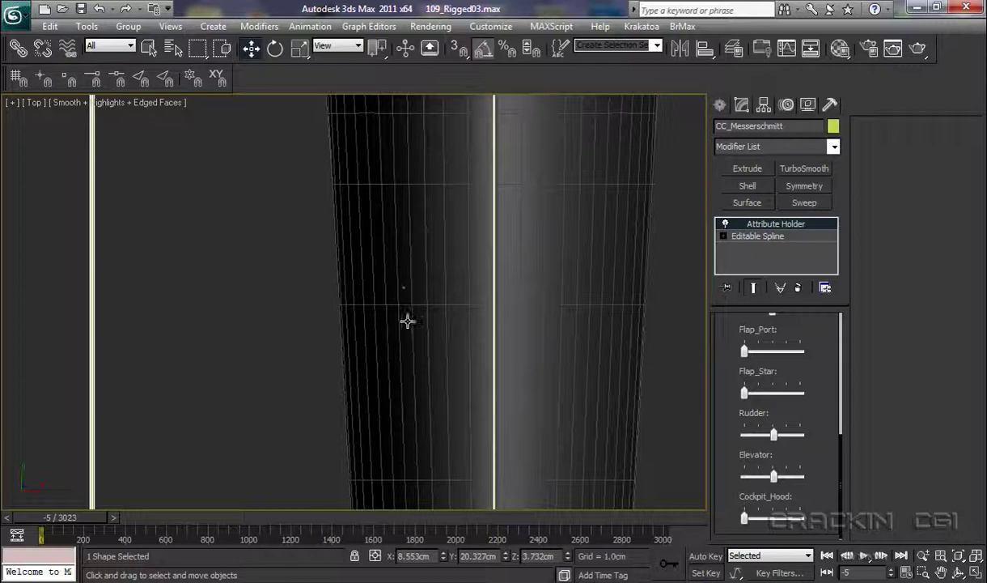
pyautogui.moveTo(408, 322); pyautogui.dragTo(395, 109, button='middle')
pyautogui.moveTo(452, 375); pyautogui.dragTo(408, 215, button='middle')
pyautogui.moveTo(417, 382); pyautogui.dragTo(402, 212, button='middle')
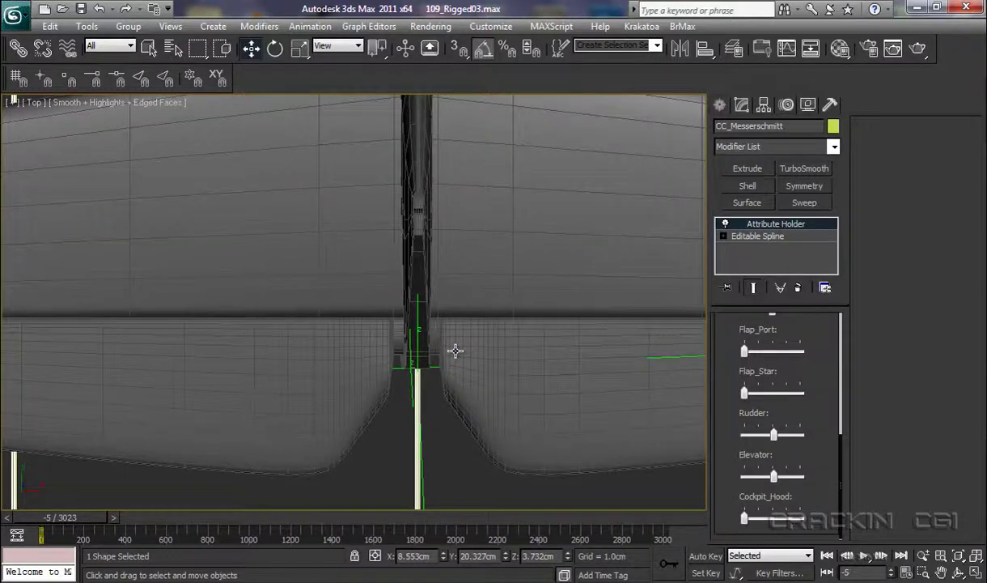
pyautogui.moveTo(454, 349); pyautogui.dragTo(327, 394, button='middle')
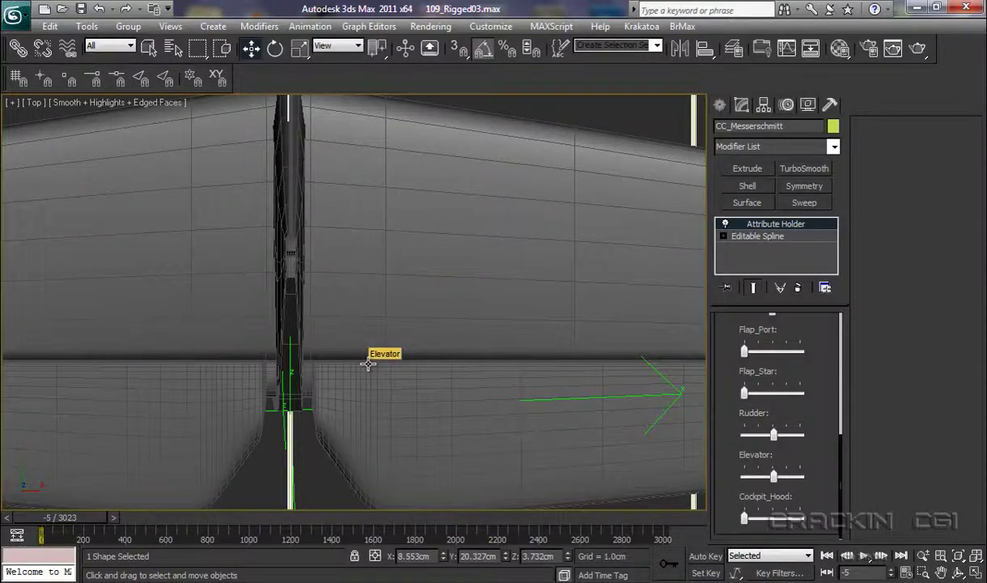
# Examine the rudder and elevator helpers around the tail section from several angles in the Perspective view.
pyautogui.press('p')
pyautogui.keyDown('alt'); pyautogui.moveTo(377, 454); pyautogui.dragTo(436, 403, button='middle'); pyautogui.keyUp('alt')
pyautogui.moveTo(476, 314); pyautogui.dragTo(529, 481, button='middle')
pyautogui.scroll(-3, 508, 465)
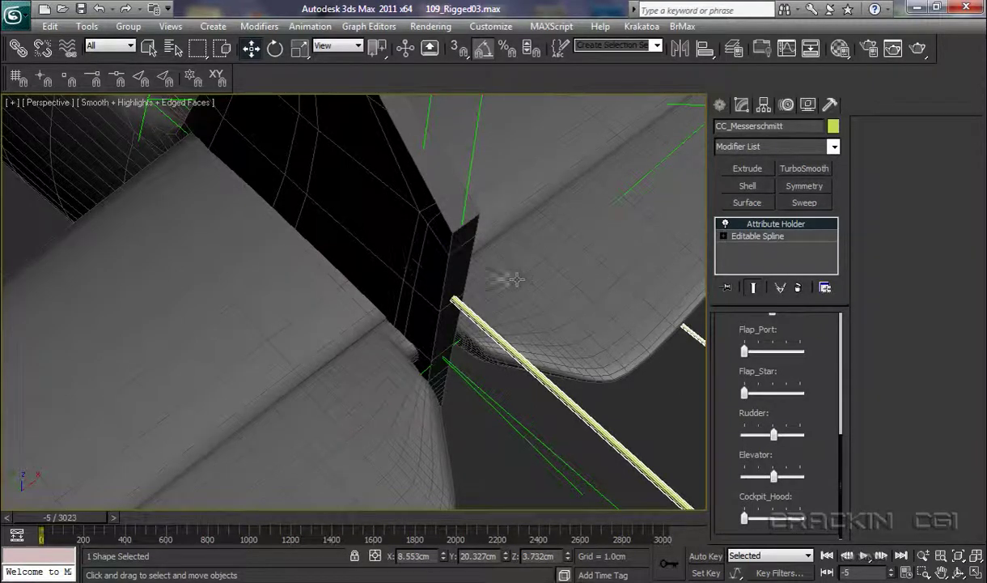
pyautogui.moveTo(510, 280); pyautogui.dragTo(362, 369, button='middle')
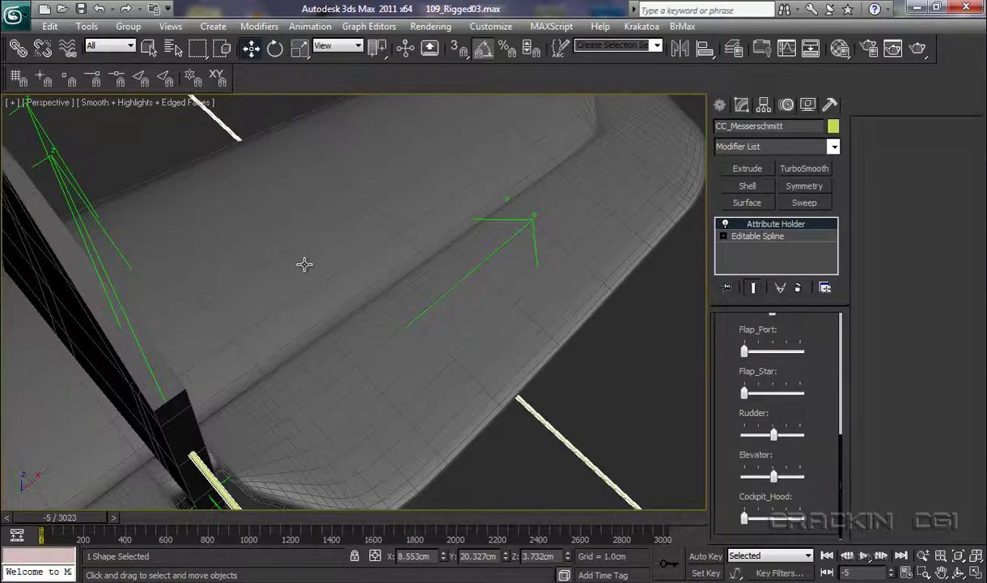
pyautogui.scroll(-5, 303, 267)
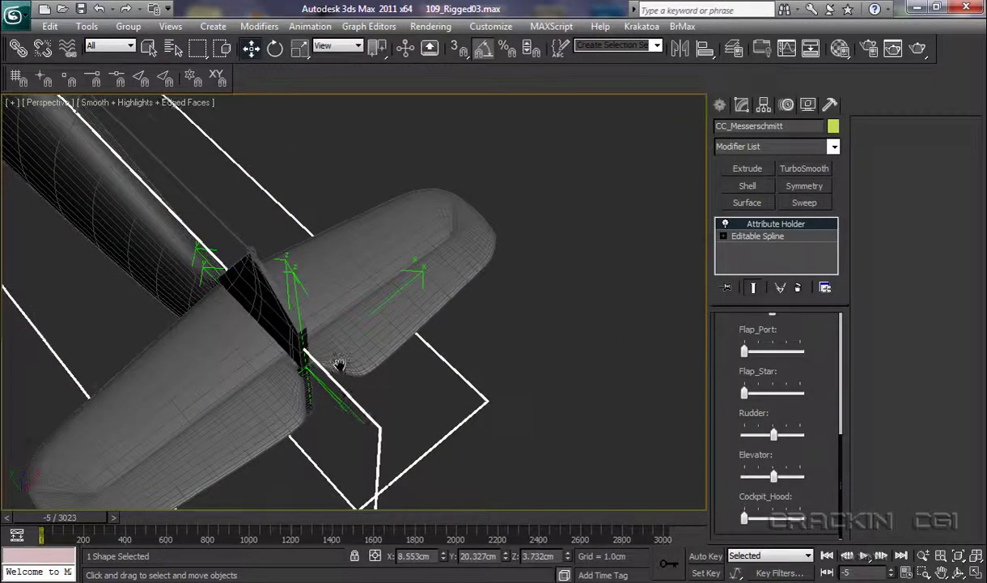
pyautogui.moveTo(321, 349); pyautogui.dragTo(393, 258, button='middle')
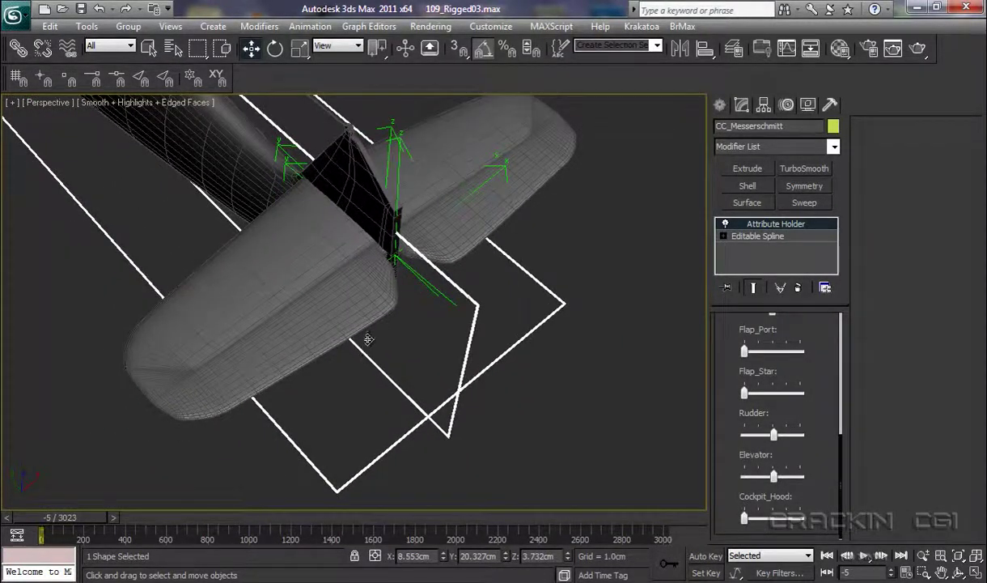
pyautogui.keyDown('alt'); pyautogui.moveTo(368, 340); pyautogui.dragTo(535, 430, button='middle'); pyautogui.keyUp('alt')
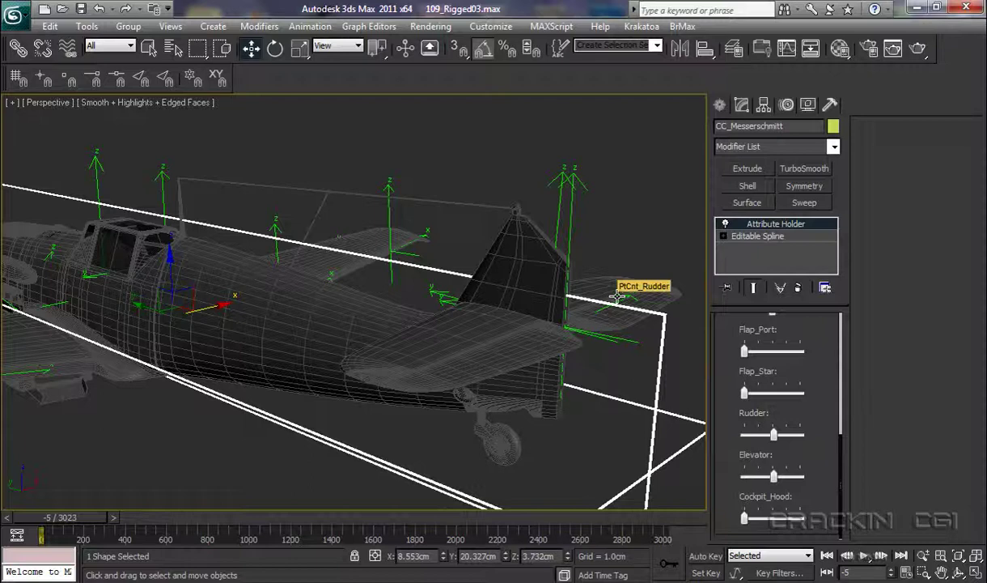
# Unhide the Rudder object in the Tail_Section layer.
pyautogui.click(734, 55)
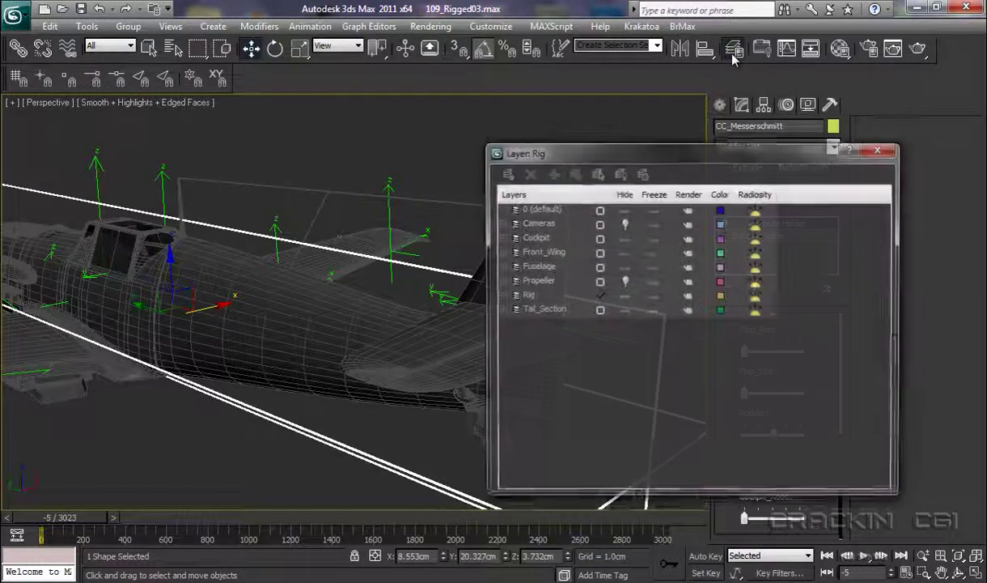
pyautogui.click(502, 310)
pyautogui.click(624, 383)
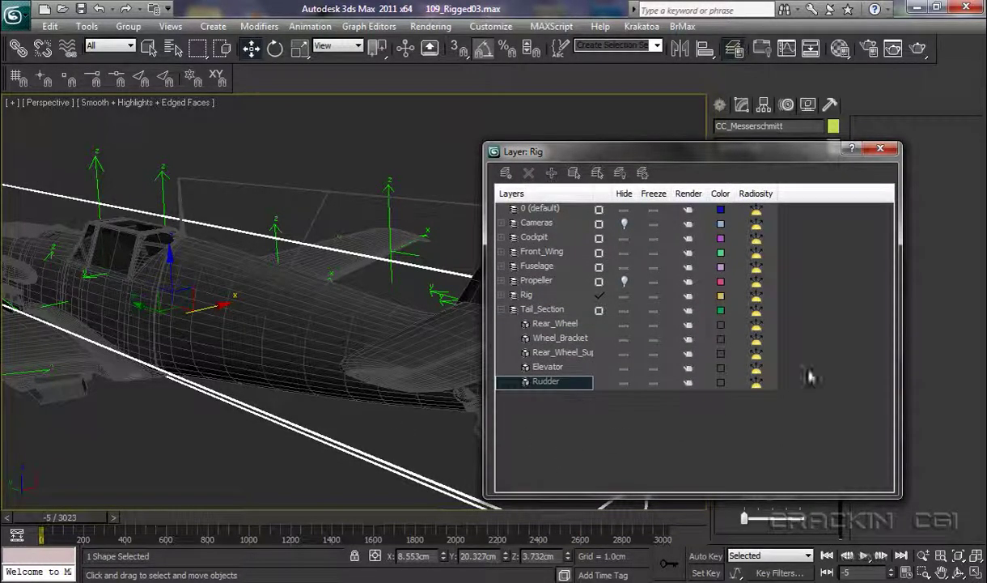
pyautogui.click(883, 149)
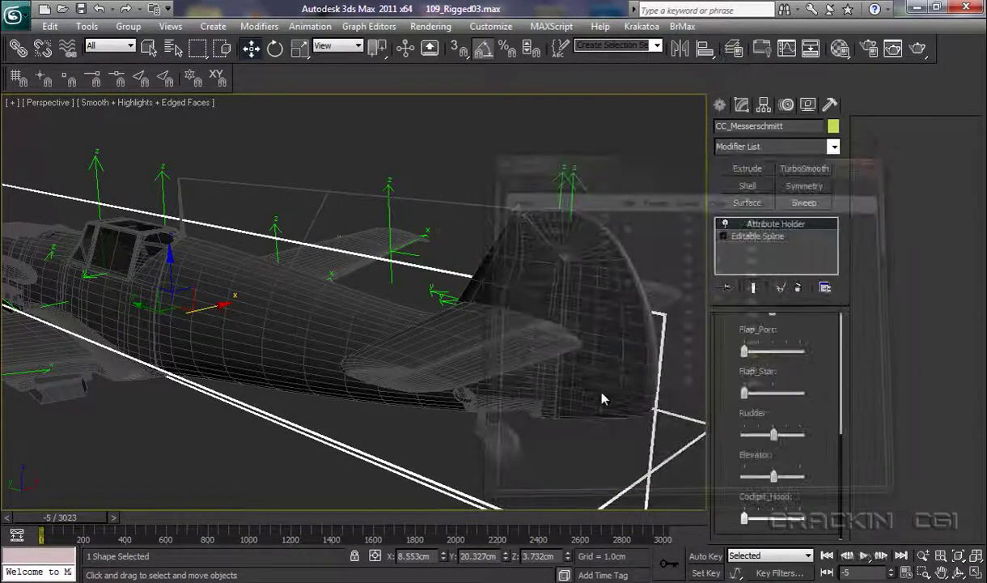
# Link the Rudder to the PtCnt_Rudder helper in the schematic hierarchy and test the Rudder slider.
pyautogui.click(811, 51)
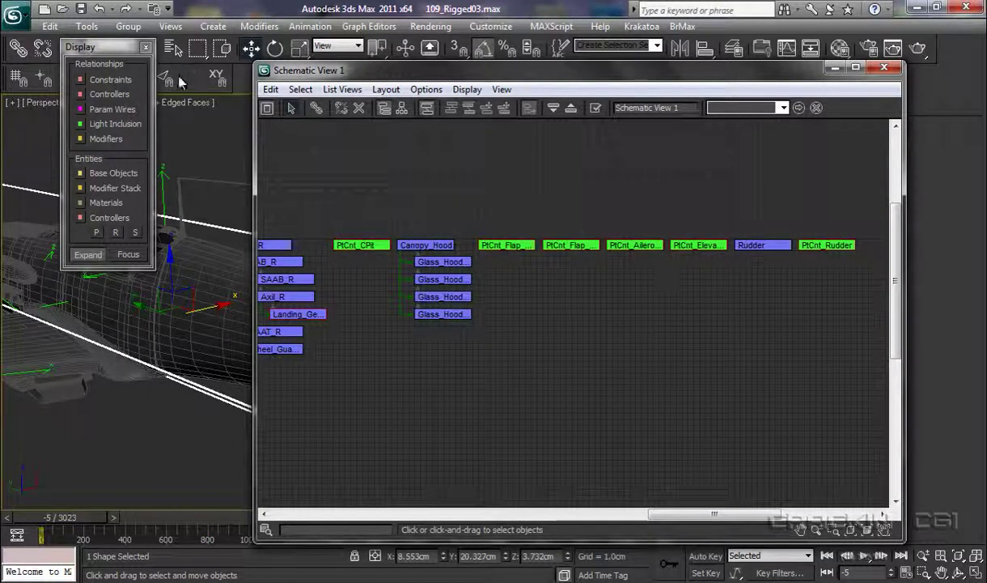
pyautogui.click(318, 110)
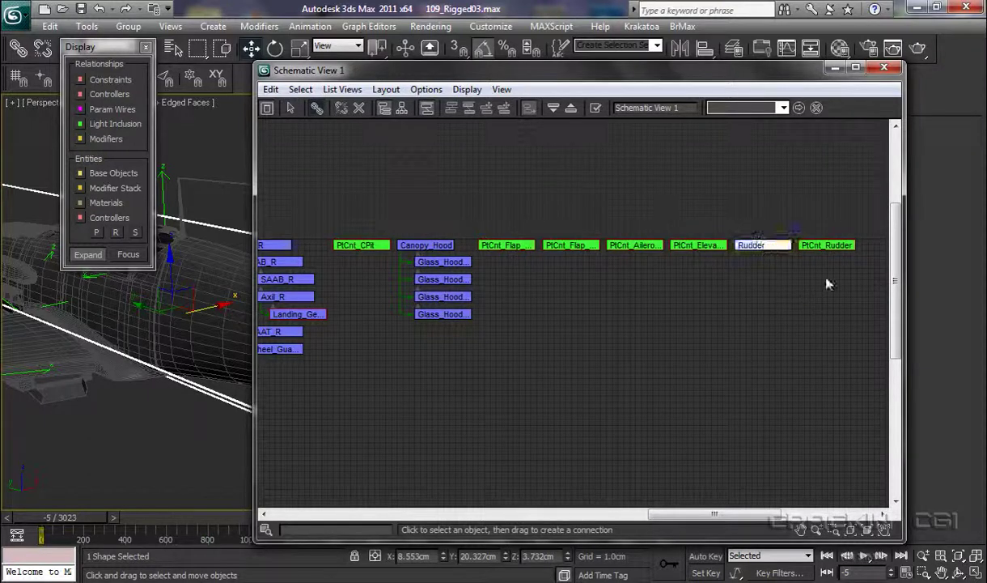
pyautogui.moveTo(828, 284); pyautogui.dragTo(831, 247)
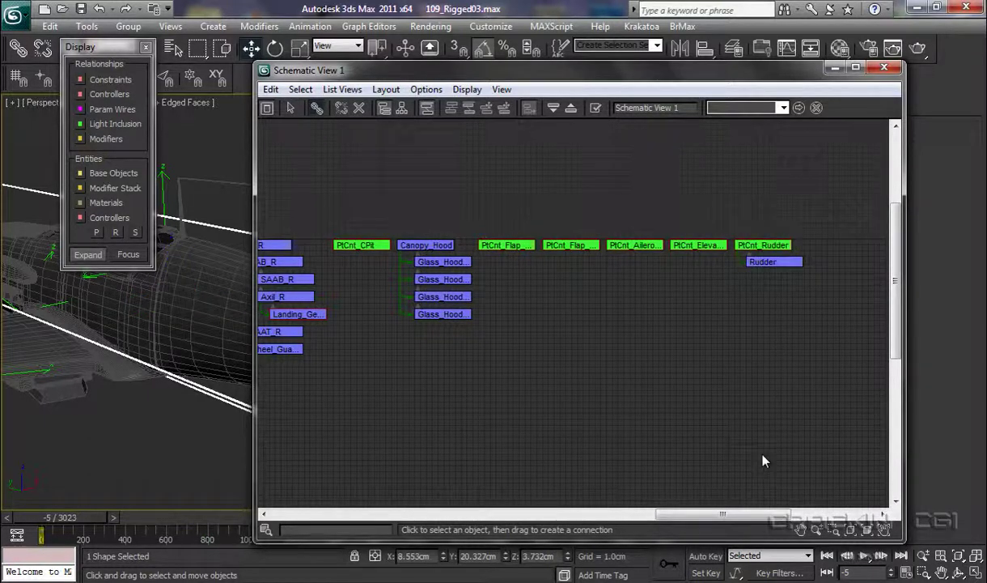
pyautogui.click(836, 69)
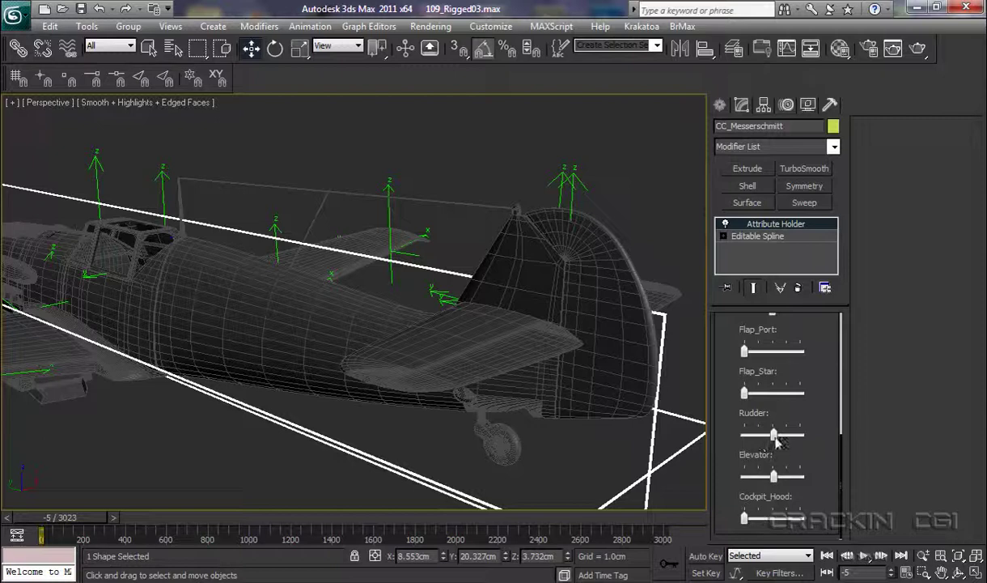
pyautogui.moveTo(775, 437)
pyautogui.mouseDown()
pyautogui.moveTo(703, 435)
pyautogui.moveTo(819, 442)
pyautogui.moveTo(709, 435)
pyautogui.moveTo(814, 445)
pyautogui.moveTo(712, 437)
pyautogui.moveTo(774, 446)
pyautogui.mouseUp()
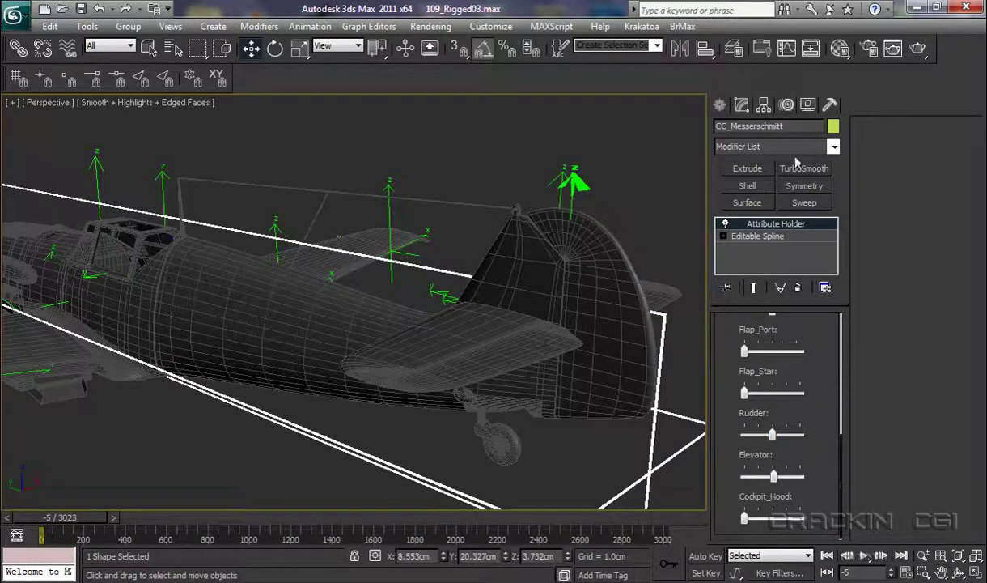
# Link the PtCnt_Rudder helper to the Fuselage in the schematic hierarchy and test the Rudder slider again.
pyautogui.click(811, 49)
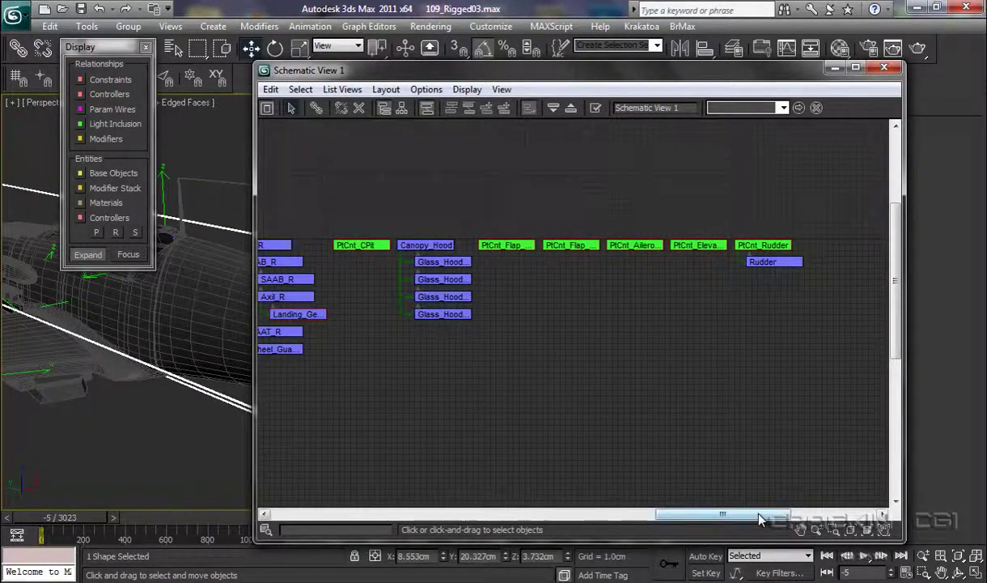
pyautogui.moveTo(763, 515); pyautogui.dragTo(738, 515)
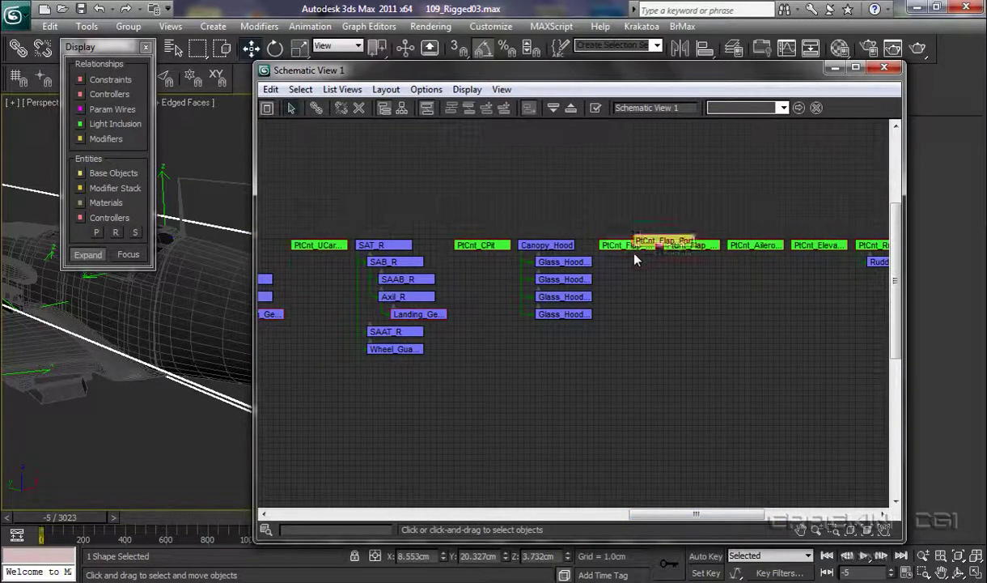
pyautogui.moveTo(735, 517); pyautogui.dragTo(648, 514)
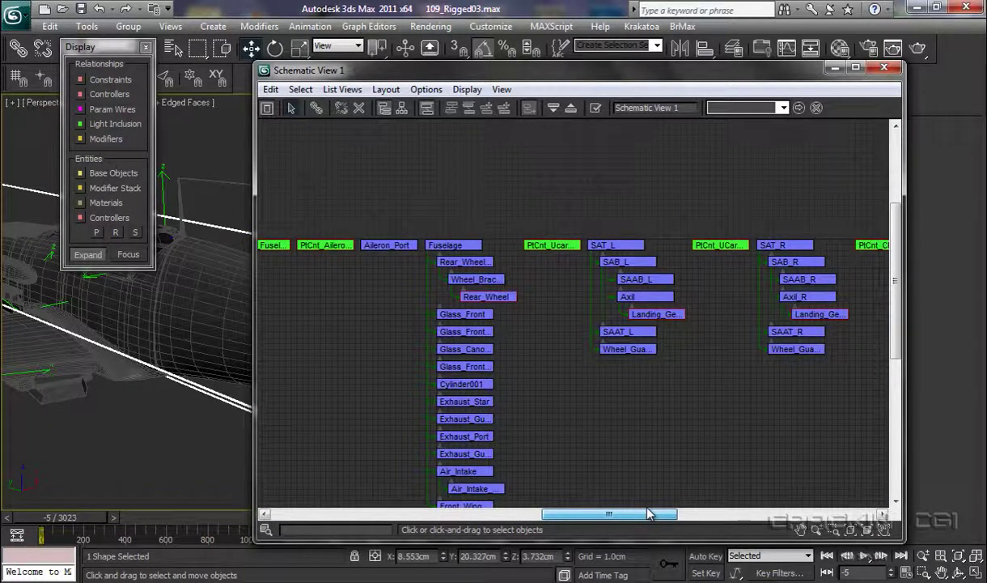
pyautogui.moveTo(648, 514); pyautogui.dragTo(771, 515)
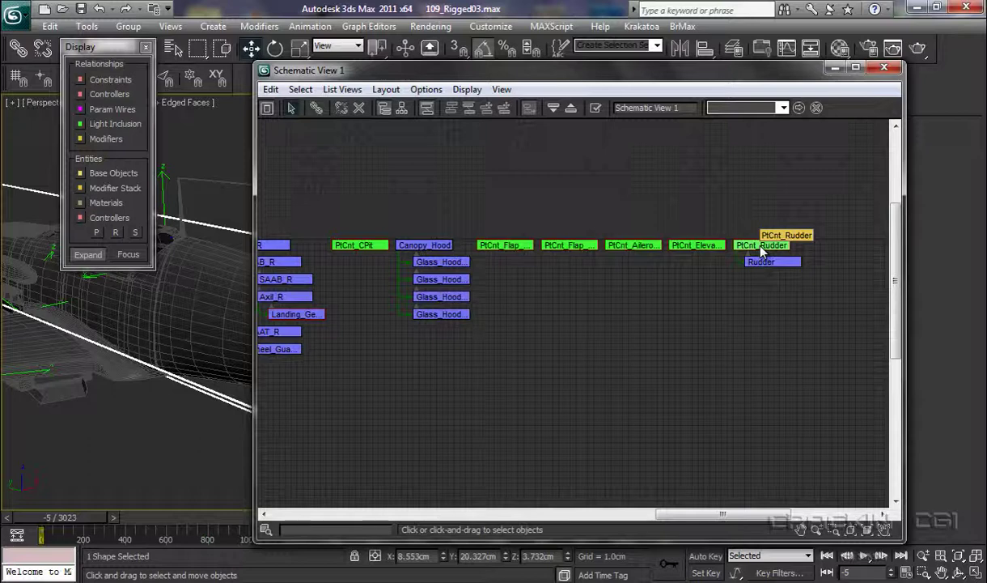
pyautogui.click(316, 108)
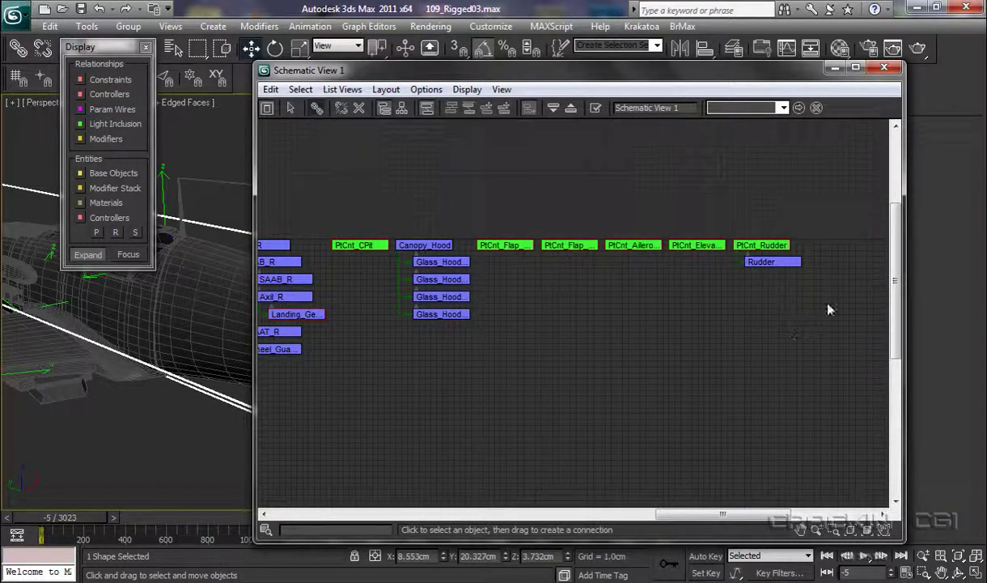
pyautogui.click(761, 244)
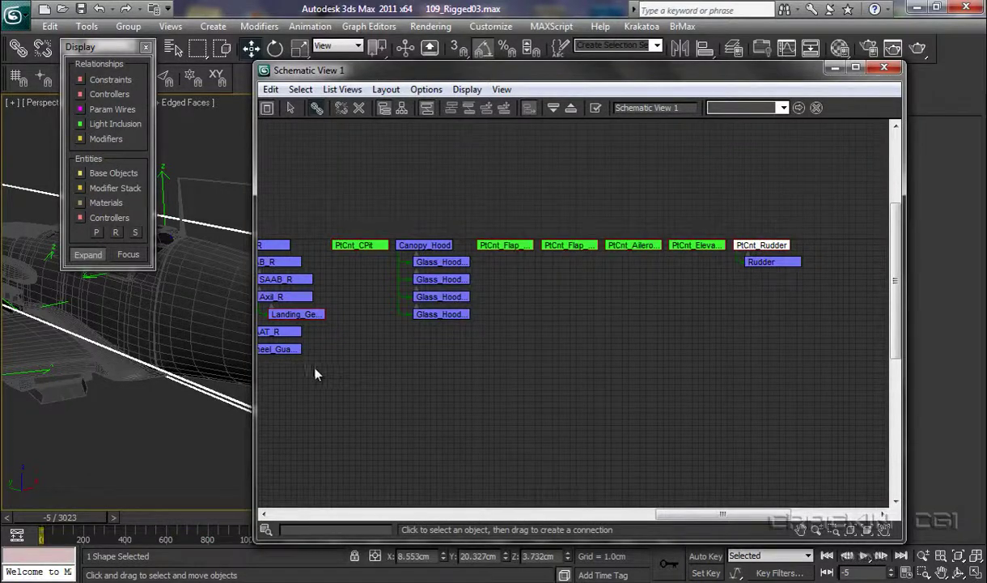
pyautogui.moveTo(240, 376); pyautogui.dragTo(534, 247)
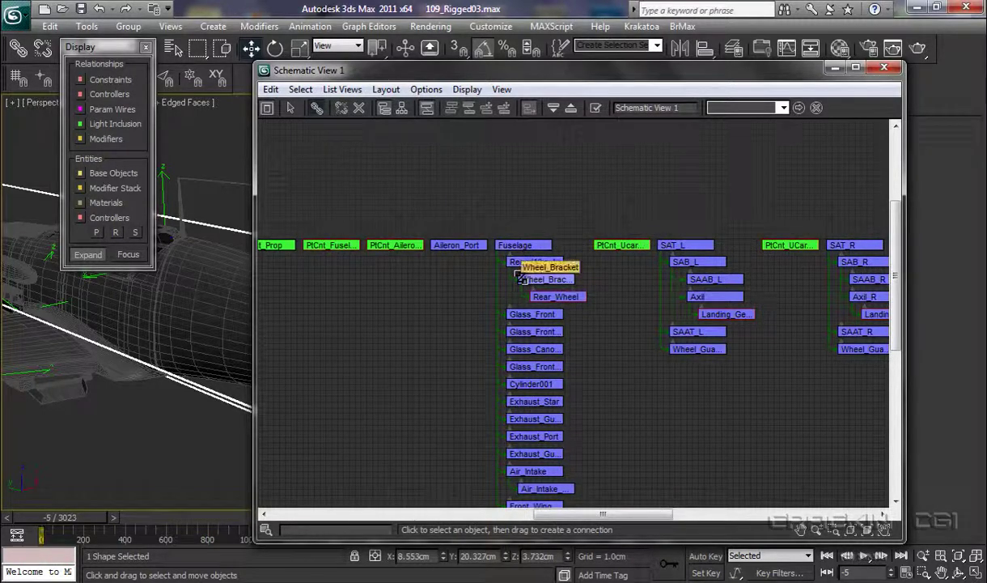
pyautogui.moveTo(896, 251); pyautogui.dragTo(896, 344)
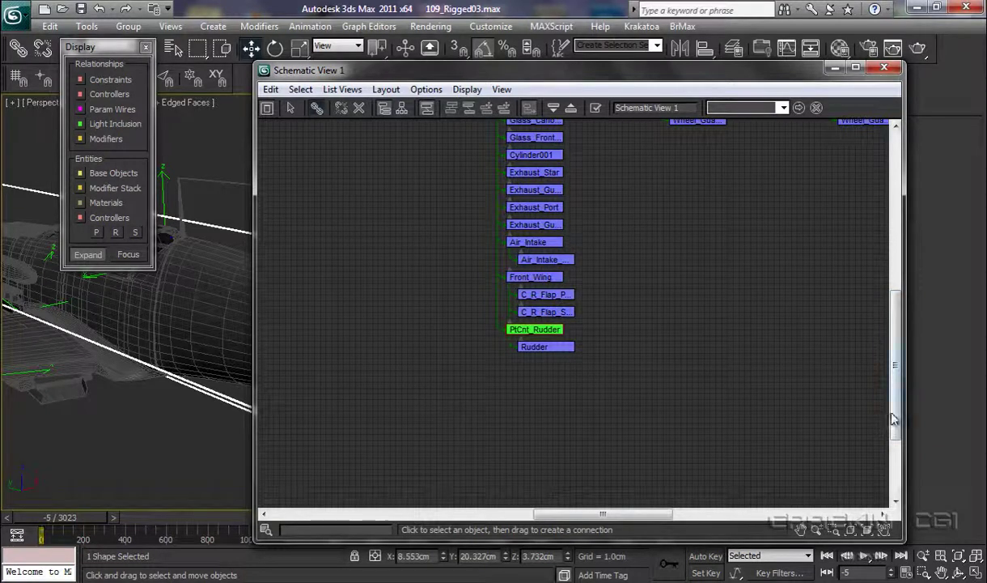
pyautogui.moveTo(895, 417); pyautogui.dragTo(894, 284)
pyautogui.click(885, 68)
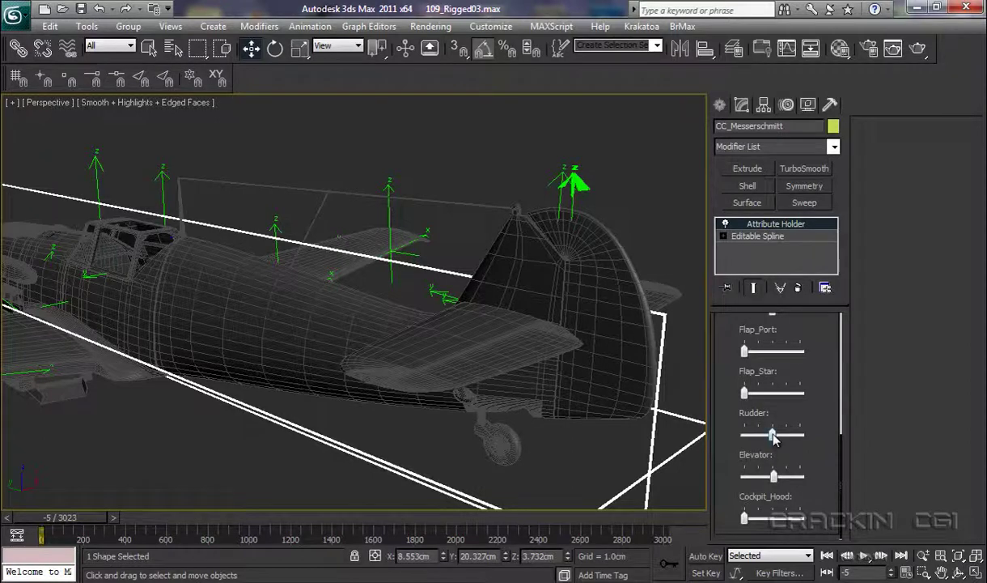
pyautogui.moveTo(773, 437)
pyautogui.mouseDown()
pyautogui.moveTo(711, 441)
pyautogui.moveTo(770, 437)
pyautogui.moveTo(812, 443)
pyautogui.moveTo(726, 446)
pyautogui.moveTo(761, 441)
pyautogui.moveTo(816, 453)
pyautogui.moveTo(712, 443)
pyautogui.moveTo(807, 451)
pyautogui.moveTo(768, 445)
pyautogui.moveTo(775, 455)
pyautogui.mouseUp()
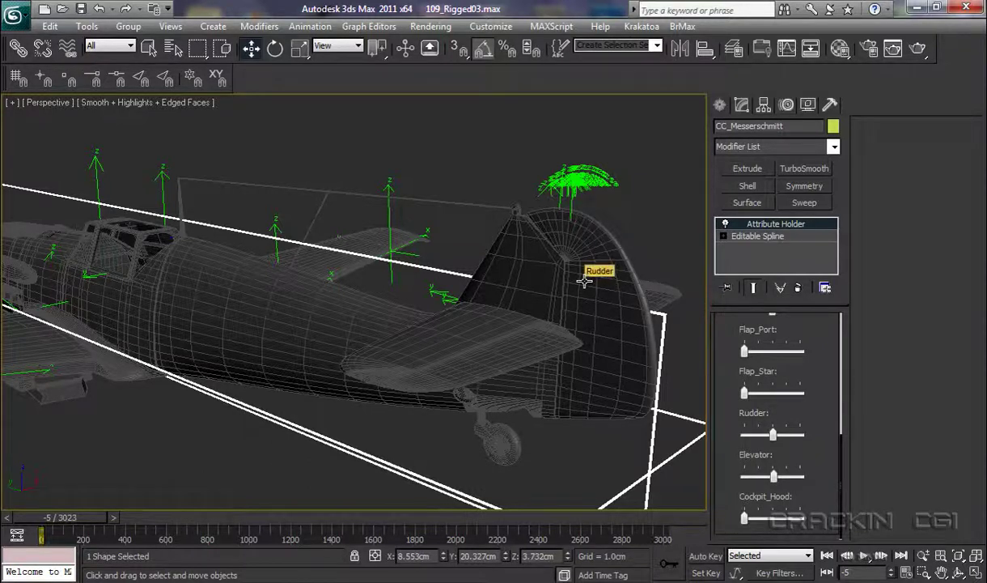
# Unlink the PtCnt_Rudder helper from the Fuselage in the schematic hierarchy.
pyautogui.click(811, 51)
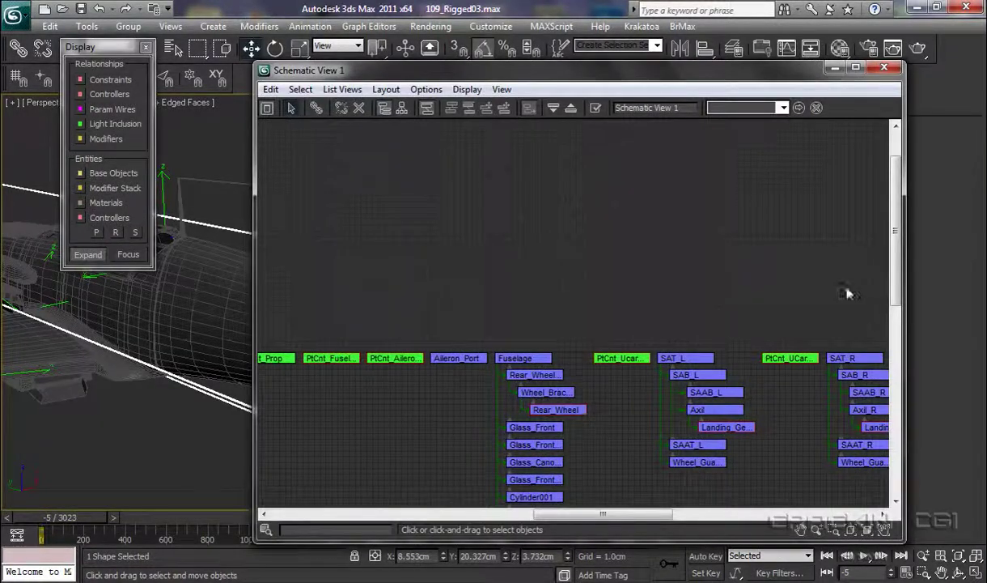
pyautogui.moveTo(896, 238); pyautogui.dragTo(896, 355)
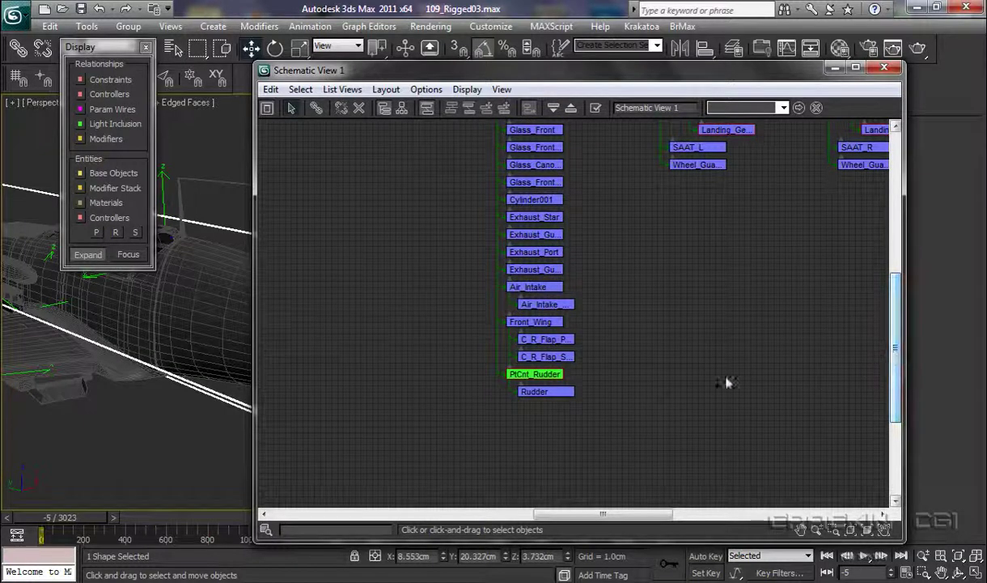
pyautogui.click(534, 375)
pyautogui.click(534, 382)
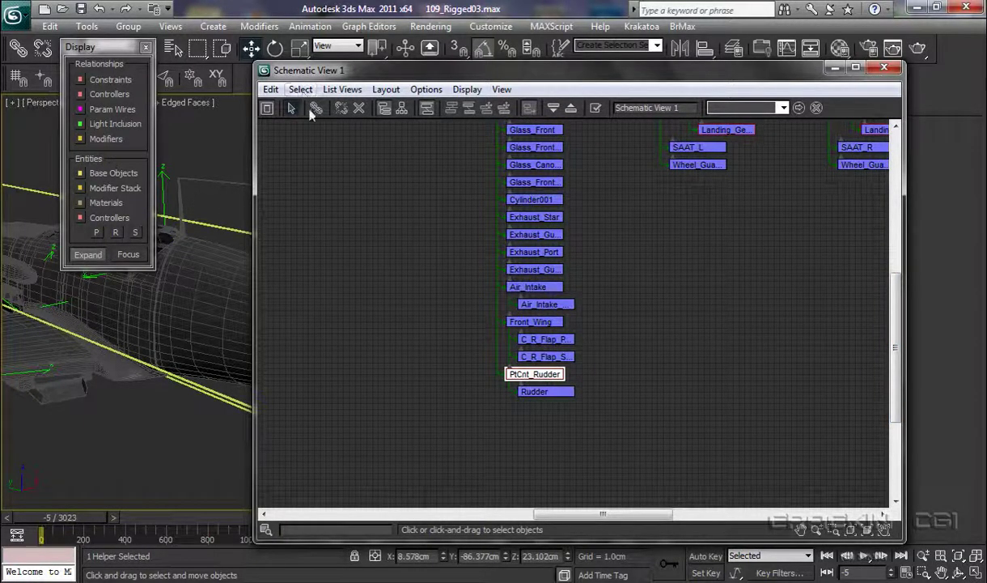
pyautogui.click(340, 110)
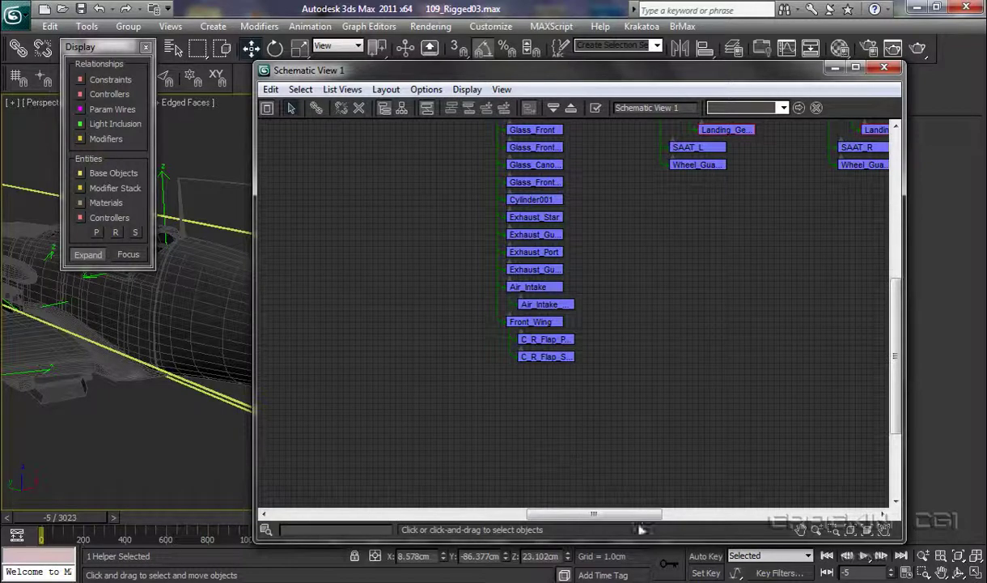
# Unlink the Rudder from the PtCnt_Rudder helper and close the schematic view.
pyautogui.moveTo(635, 522); pyautogui.dragTo(725, 520)
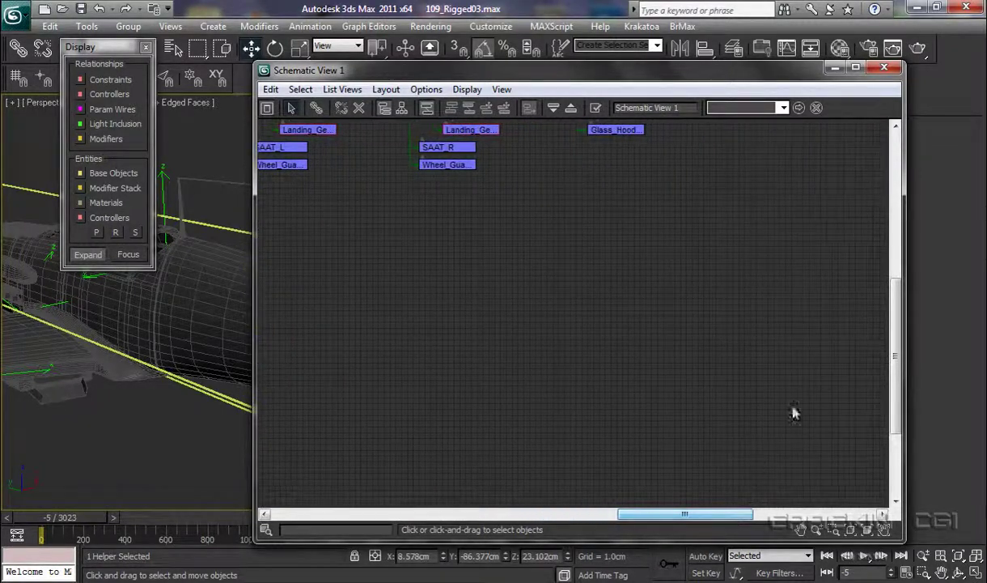
pyautogui.moveTo(895, 357); pyautogui.dragTo(895, 281)
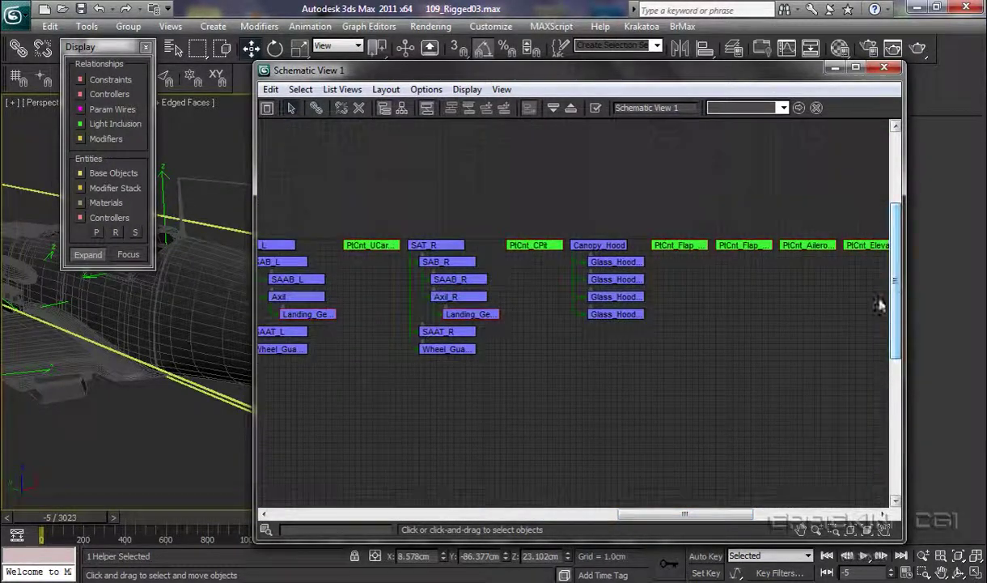
pyautogui.moveTo(671, 519); pyautogui.dragTo(721, 518)
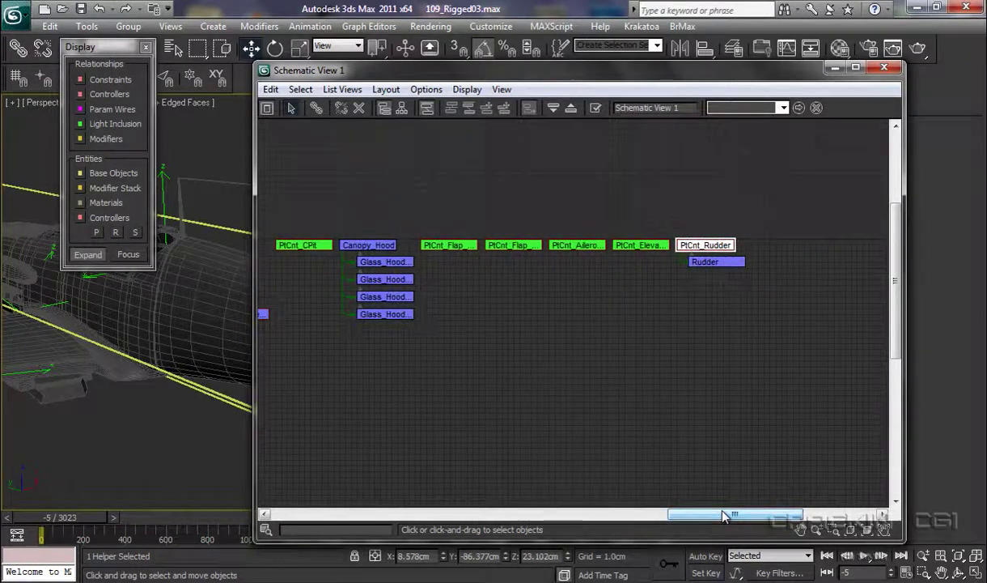
pyautogui.click(717, 263)
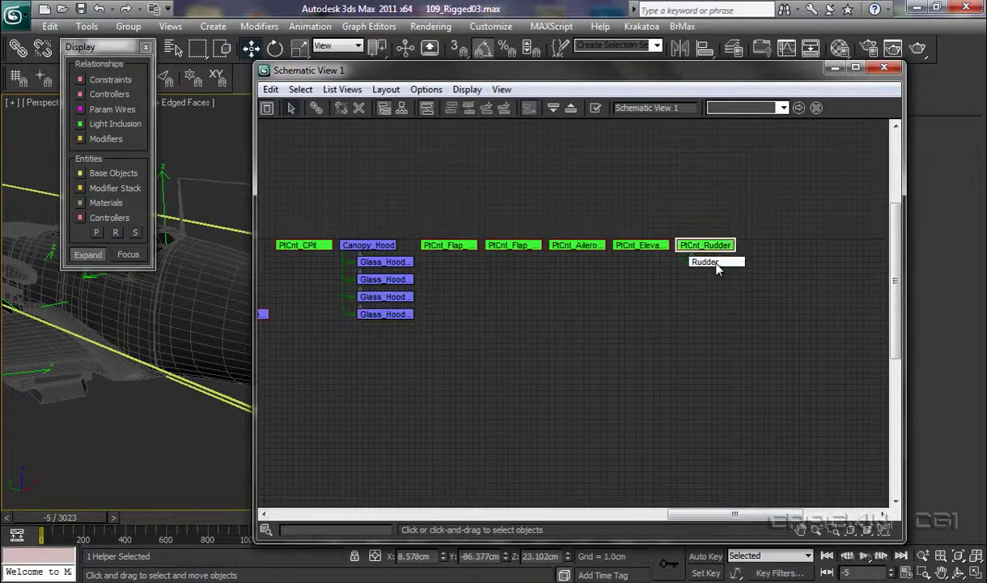
pyautogui.click(359, 109)
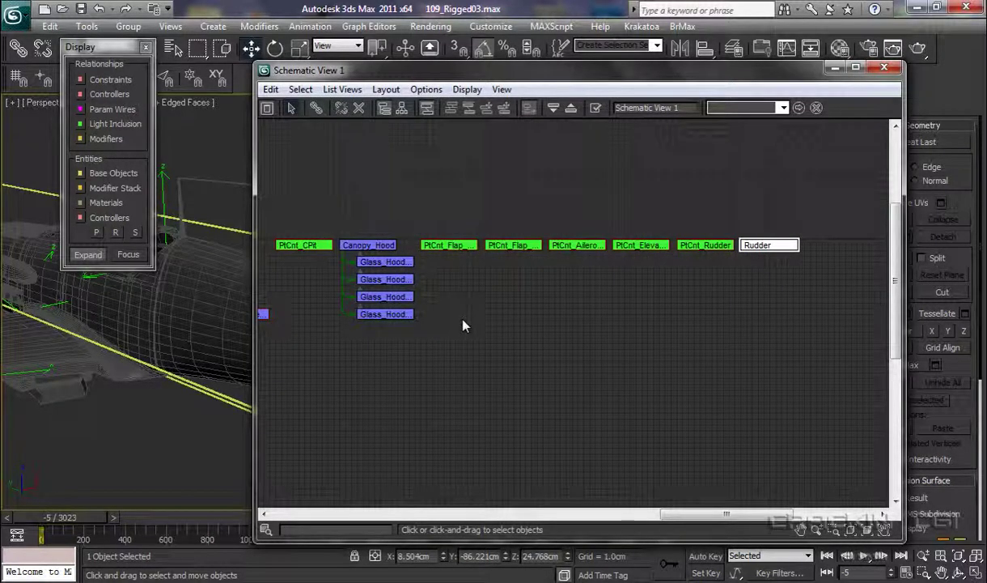
pyautogui.click(885, 67)
# Save the scene and open a new schematic view of the rig hierarchy, moving its window clear for work.
pyautogui.hotkey('ctrl', 's')
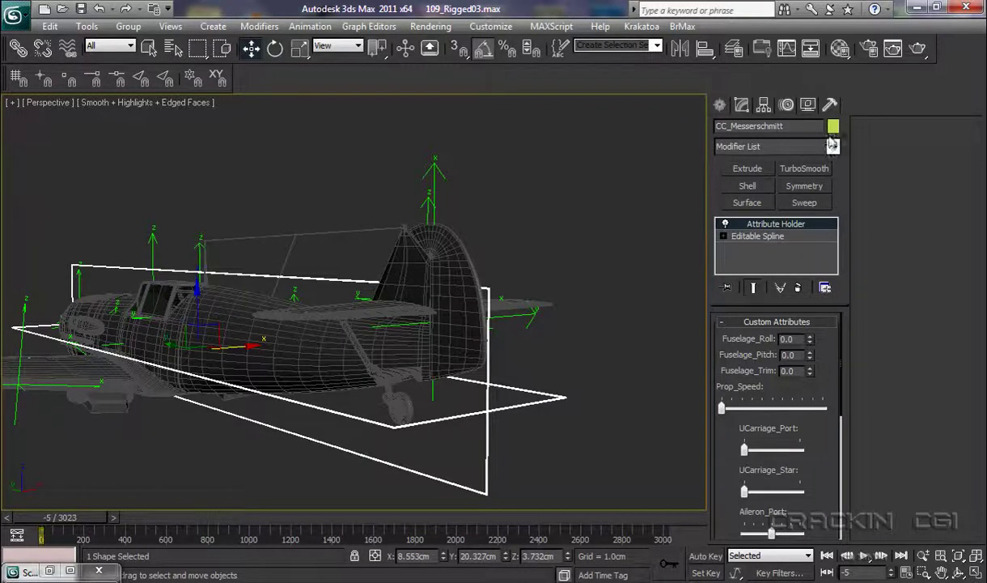
pyautogui.click(812, 49)
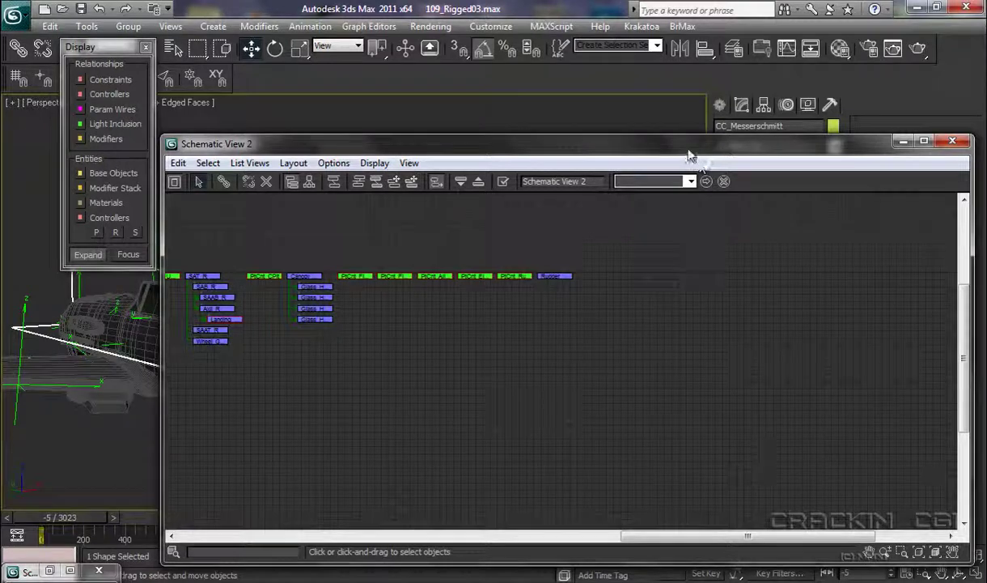
pyautogui.moveTo(689, 155); pyautogui.dragTo(748, 92)
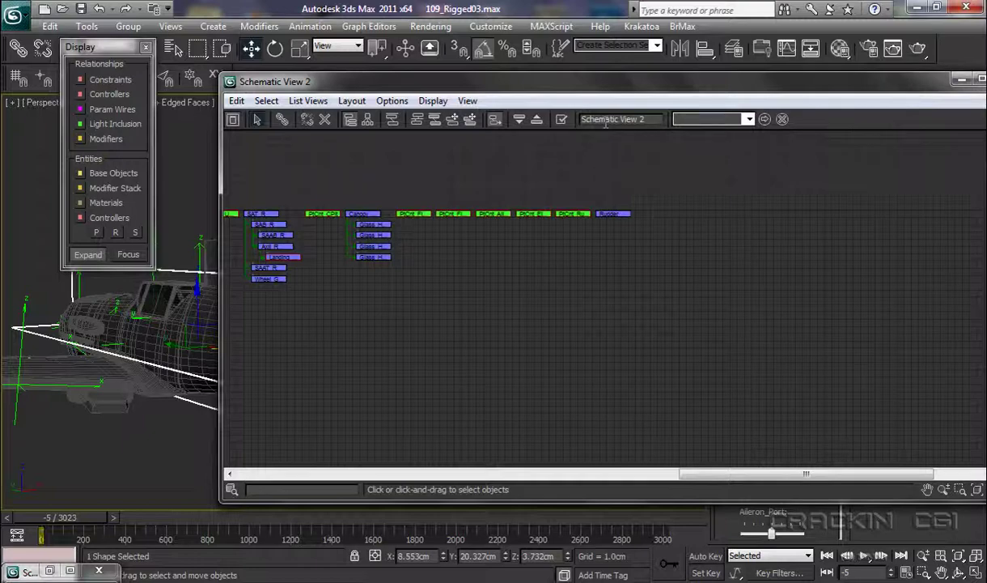
# Return to Schematic View 1 and link the PtCnt_Rudder helper to the Fuselage.
pyautogui.moveTo(714, 90); pyautogui.dragTo(638, 95)
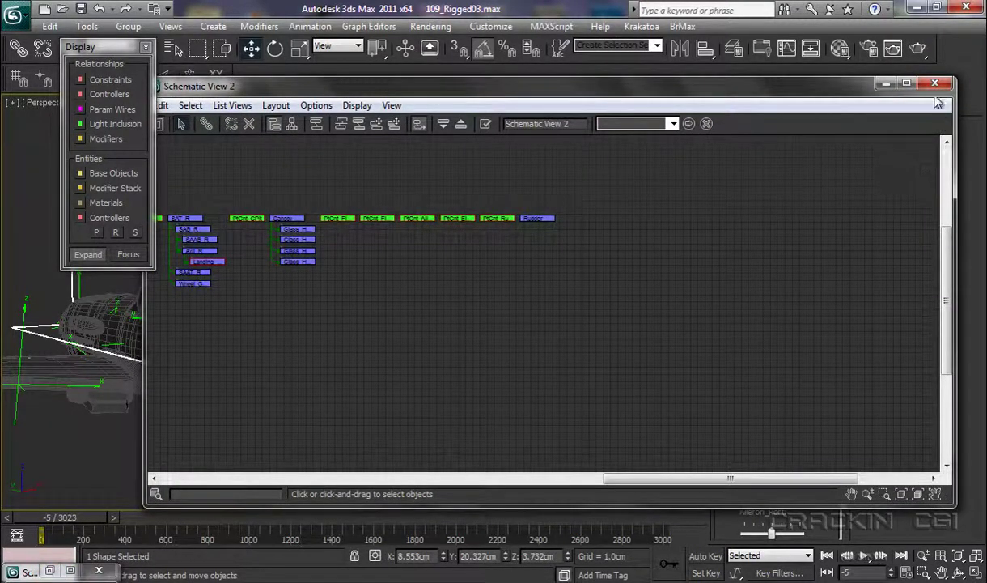
pyautogui.click(887, 82)
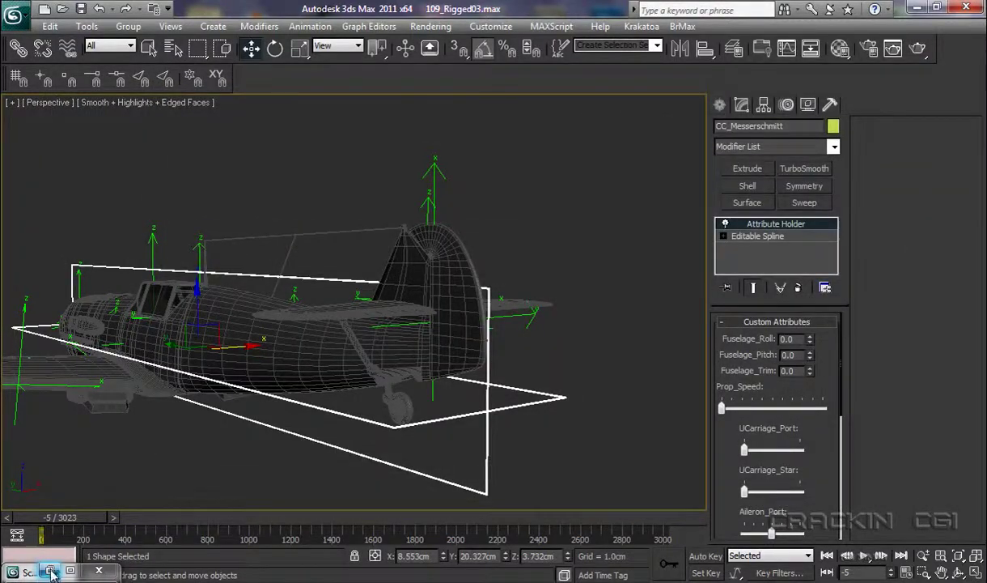
pyautogui.click(47, 570)
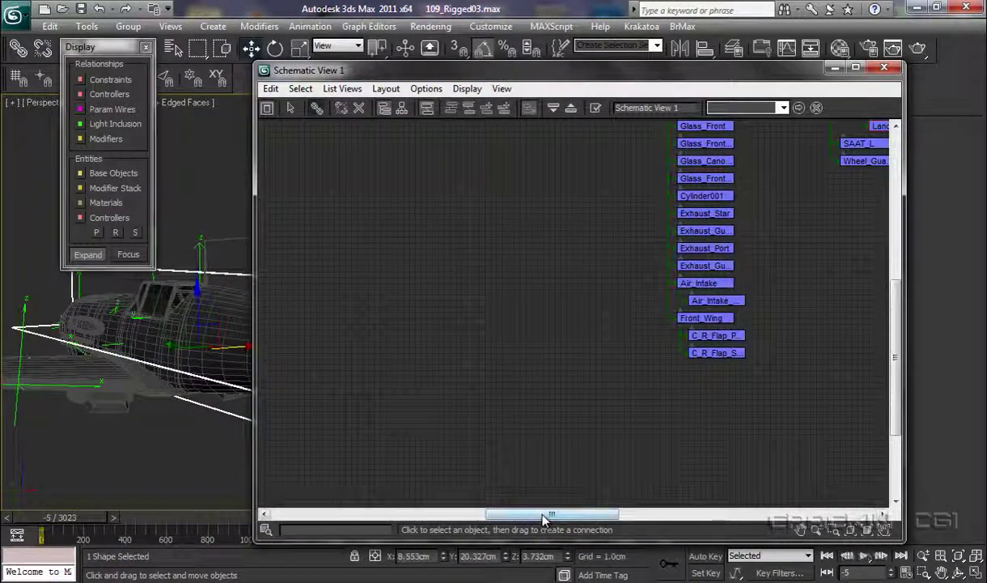
pyautogui.moveTo(511, 514); pyautogui.dragTo(582, 514)
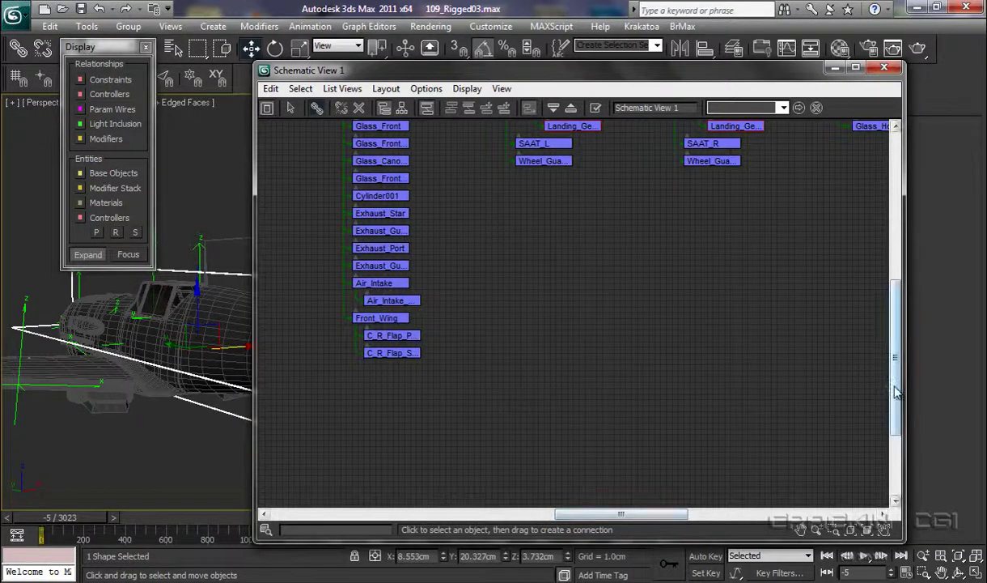
pyautogui.moveTo(895, 393); pyautogui.dragTo(895, 328)
pyautogui.moveTo(572, 518); pyautogui.dragTo(692, 515)
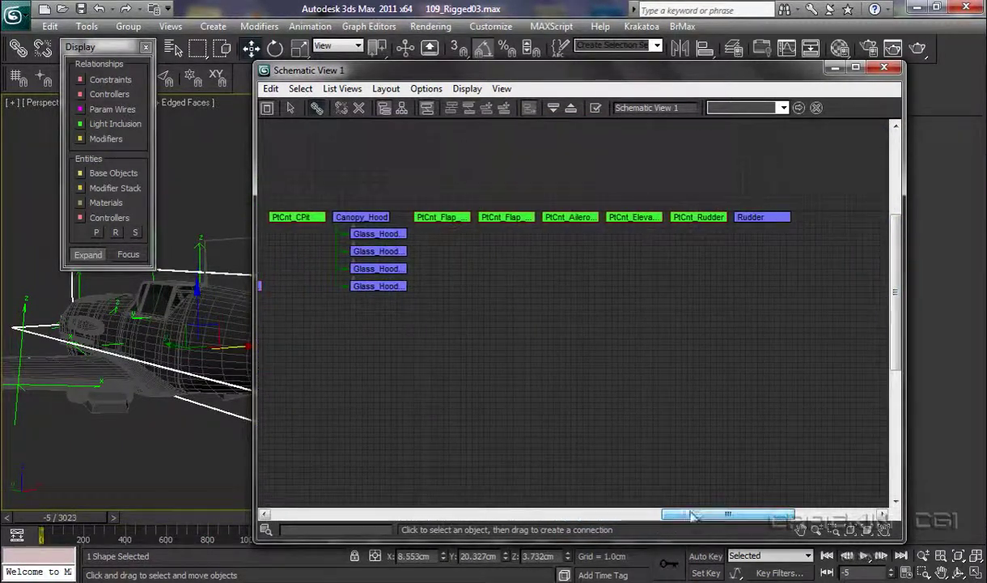
pyautogui.click(701, 222)
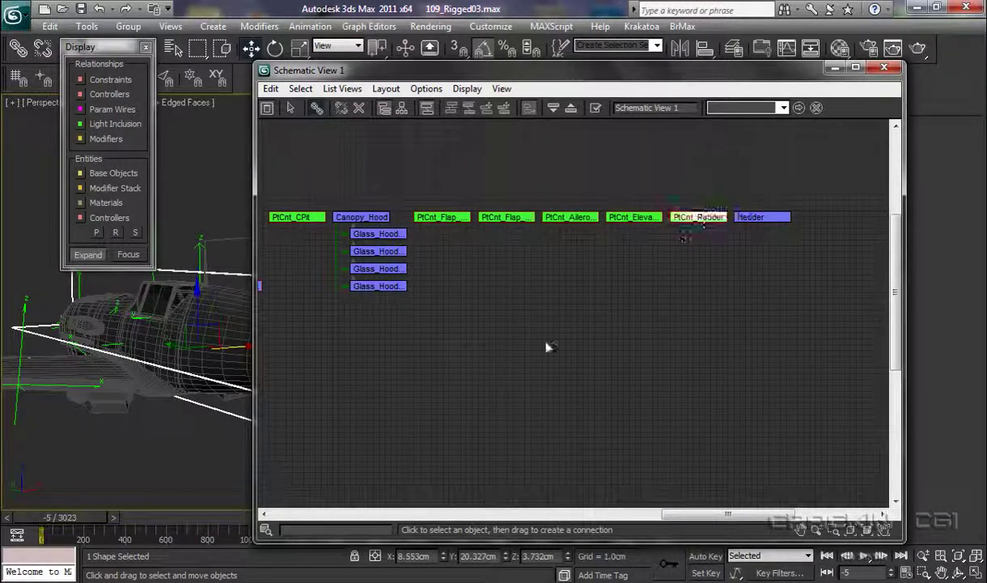
pyautogui.moveTo(260, 449); pyautogui.dragTo(337, 217)
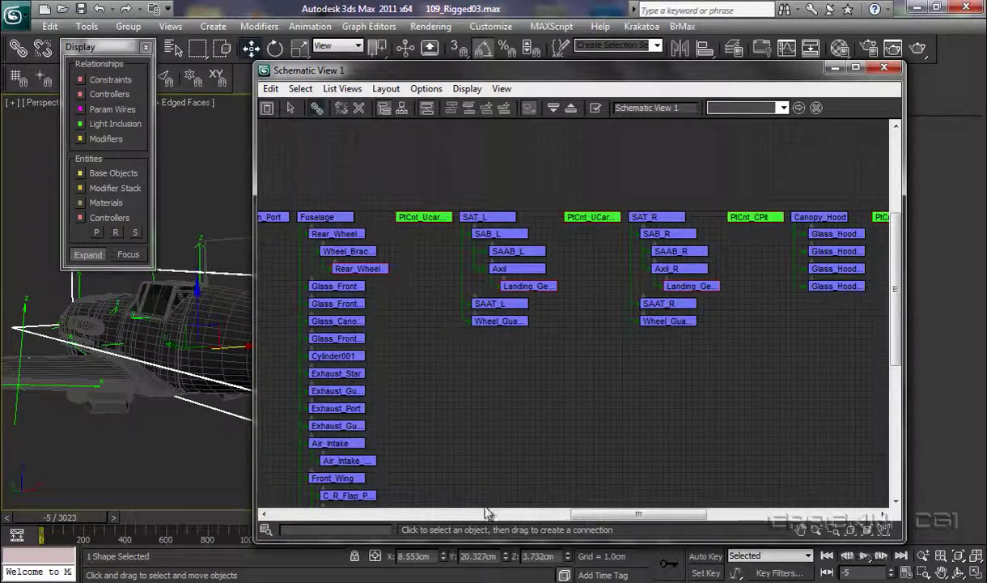
# Link the Rudder to the PtCnt_Rudder helper beneath the Fuselage in the schematic hierarchy.
pyautogui.moveTo(650, 513); pyautogui.dragTo(750, 514)
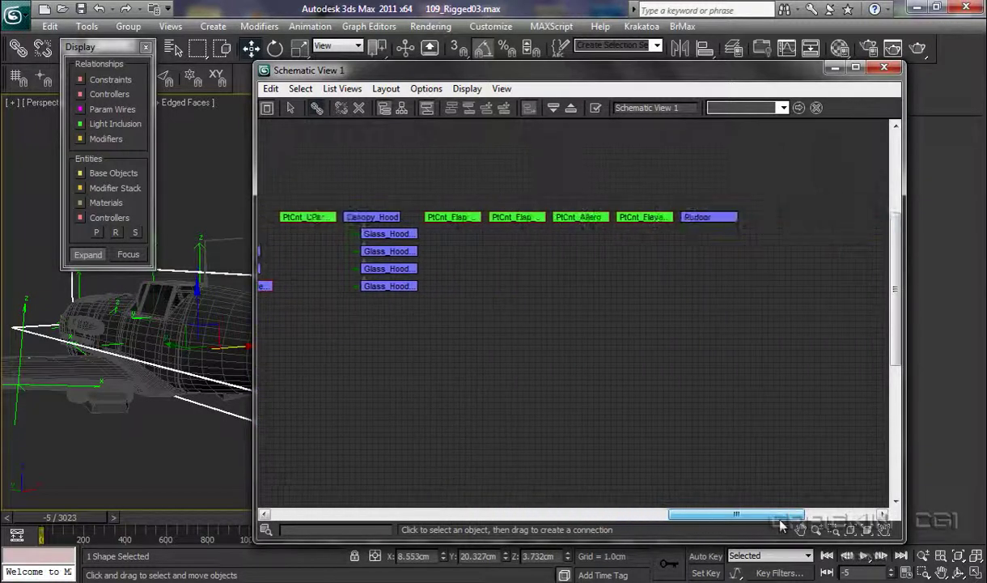
pyautogui.click(701, 216)
pyautogui.moveTo(273, 426); pyautogui.dragTo(463, 463)
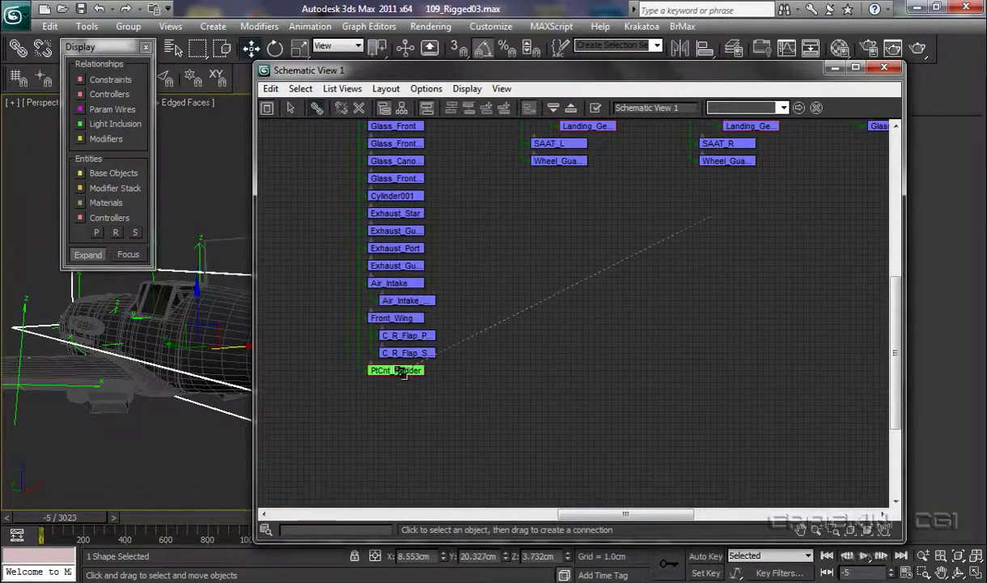
pyautogui.moveTo(403, 371); pyautogui.dragTo(402, 371)
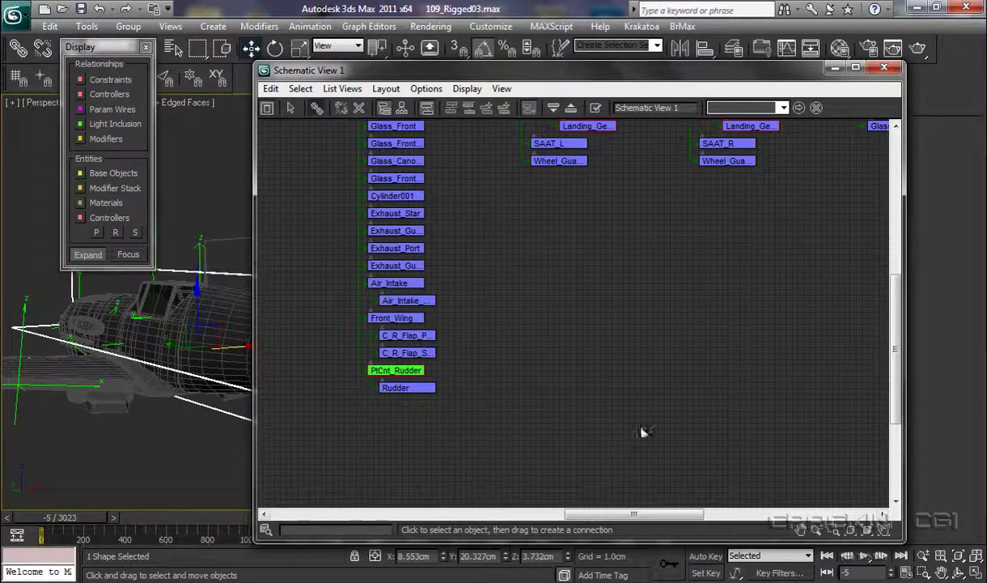
# Close the schematic view and test the rudder's movement with the Rudder custom attribute slider.
pyautogui.click(884, 68)
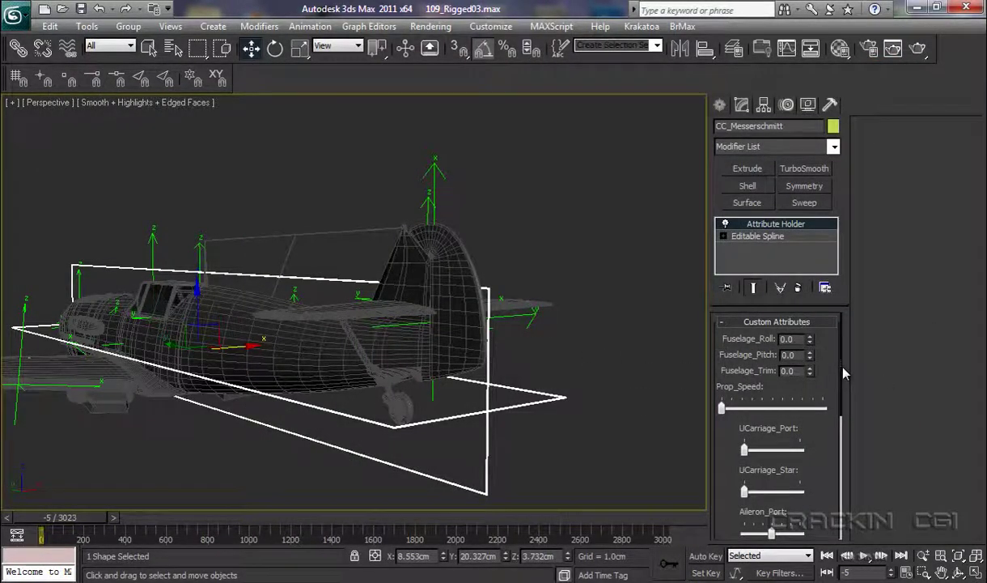
pyautogui.moveTo(843, 367); pyautogui.dragTo(832, 512)
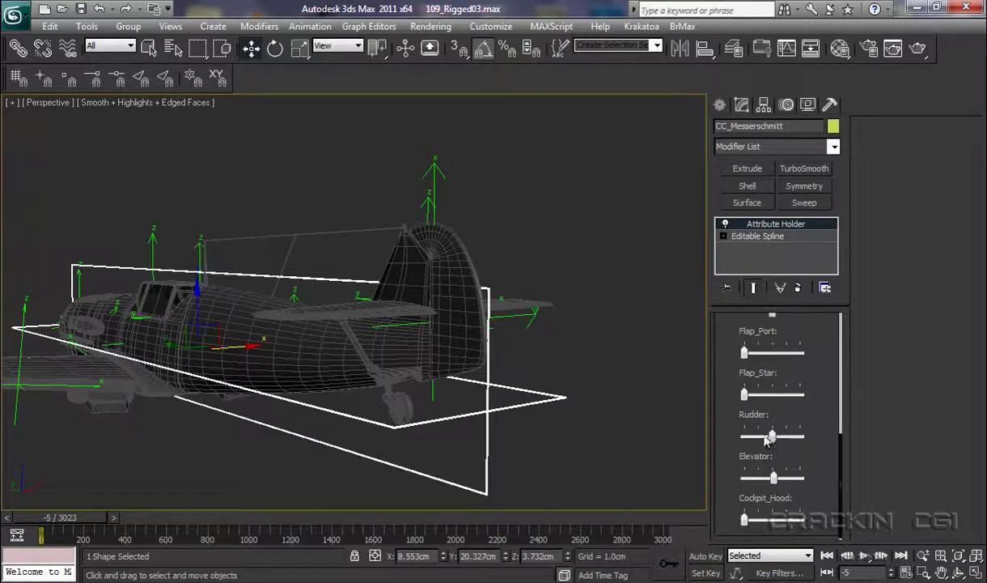
pyautogui.moveTo(773, 438)
pyautogui.mouseDown()
pyautogui.moveTo(695, 421)
pyautogui.moveTo(847, 457)
pyautogui.moveTo(700, 424)
pyautogui.moveTo(774, 441)
pyautogui.mouseUp()
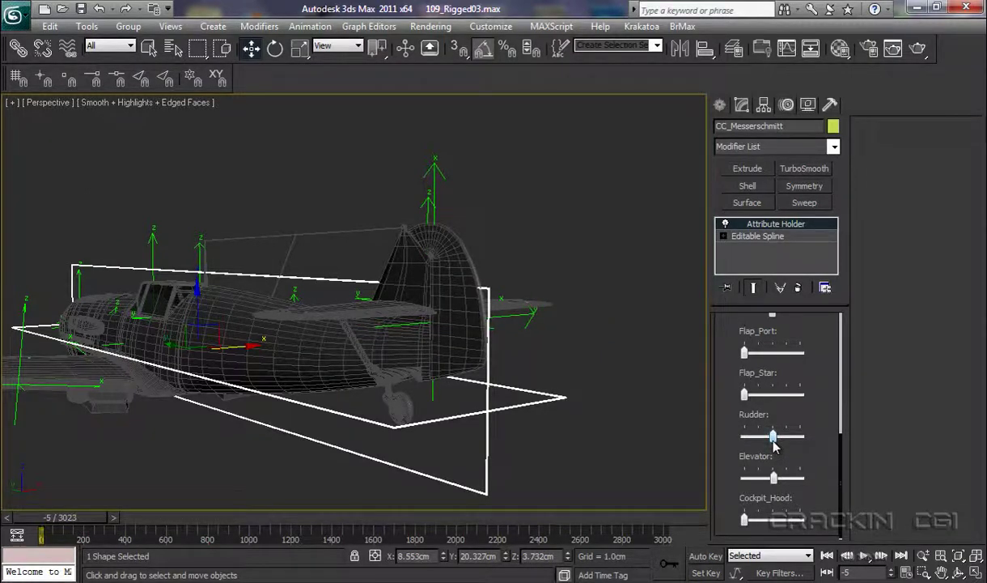
pyautogui.press('q')
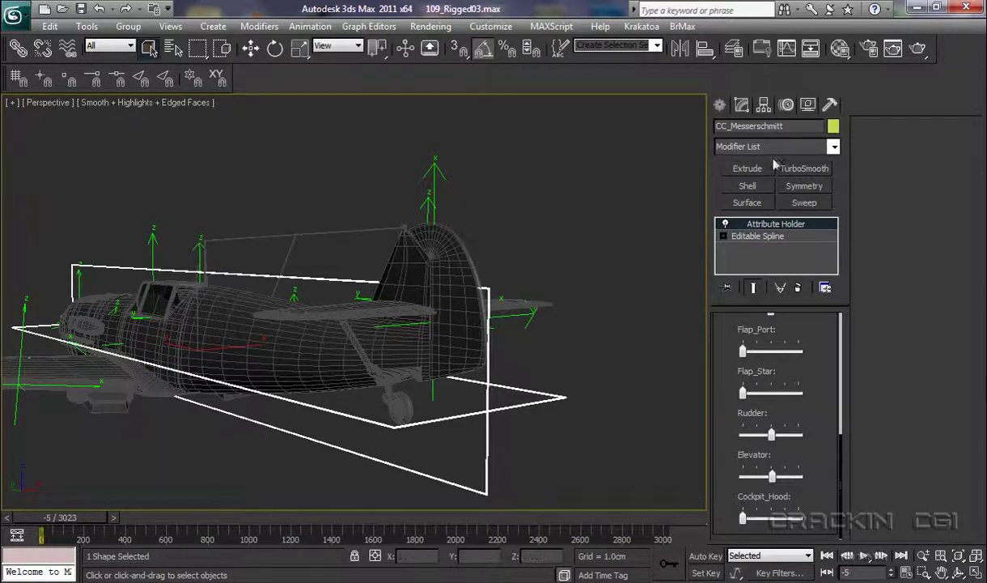
pyautogui.click(766, 106)
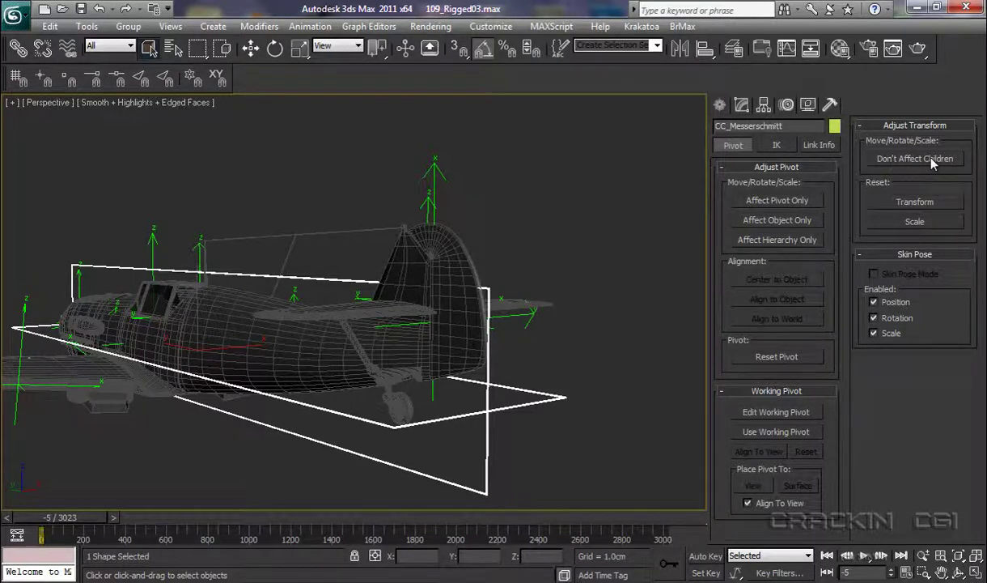
pyautogui.click(739, 110)
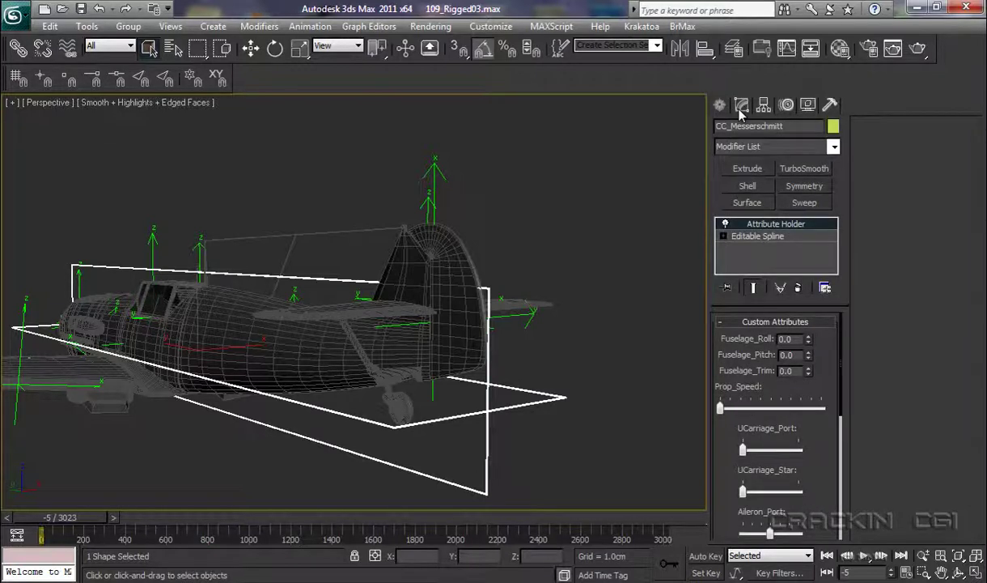
pyautogui.moveTo(308, 403); pyautogui.dragTo(397, 392, button='middle')
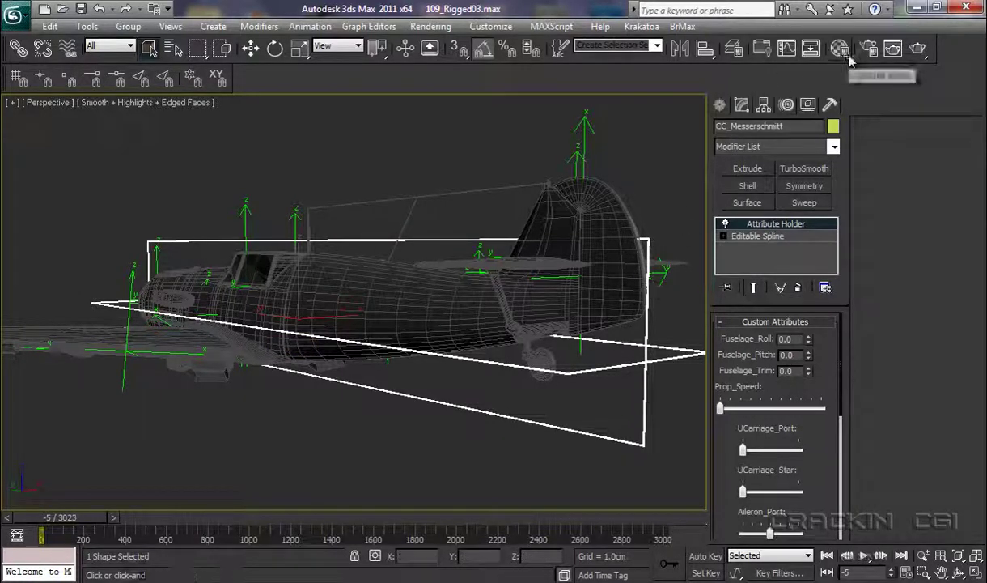
# Open the schematic view and unhide Flap_Star, Flap_Port and Aileron_Star in the Front_Wing layer.
pyautogui.click(811, 50)
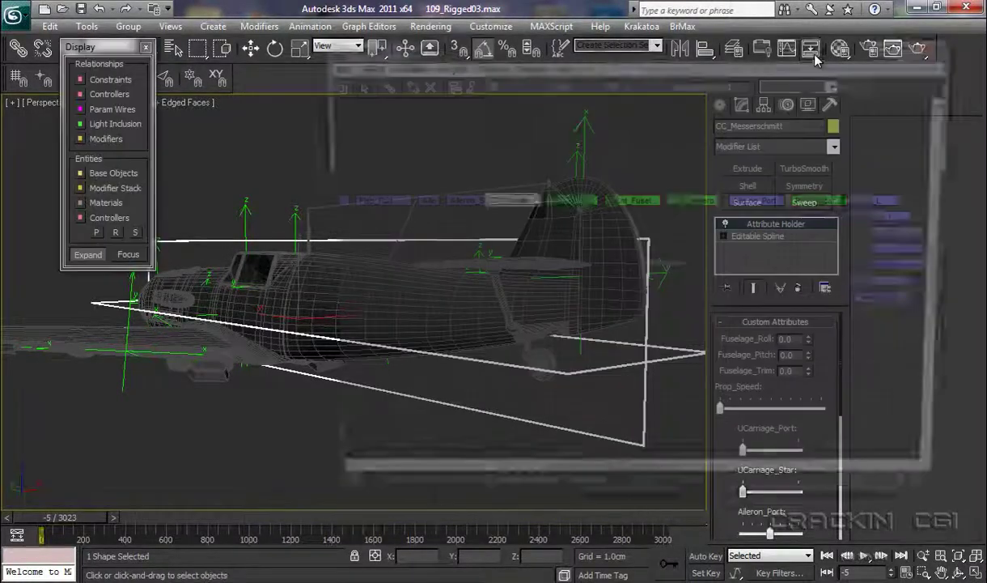
pyautogui.moveTo(816, 61); pyautogui.dragTo(827, 118)
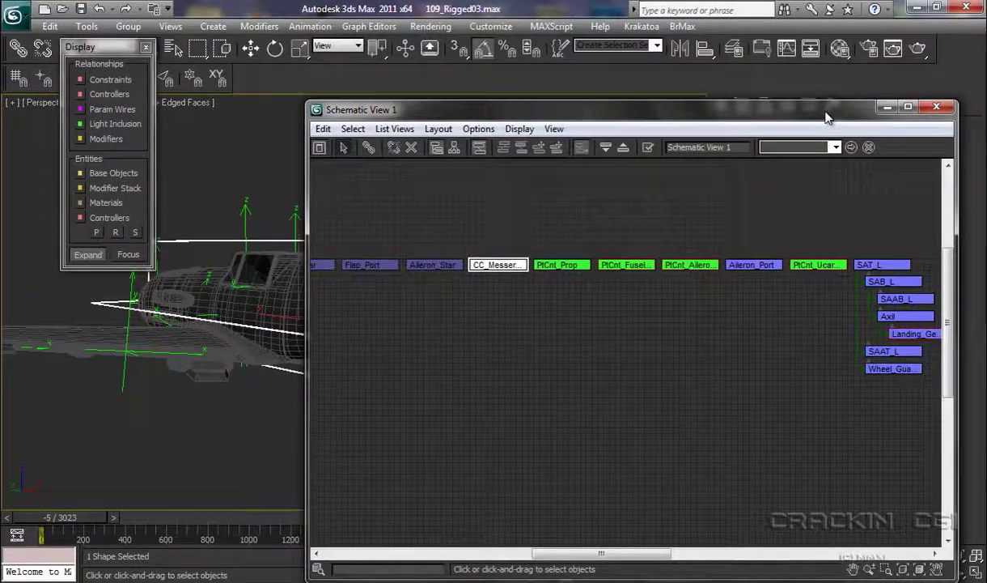
pyautogui.click(735, 49)
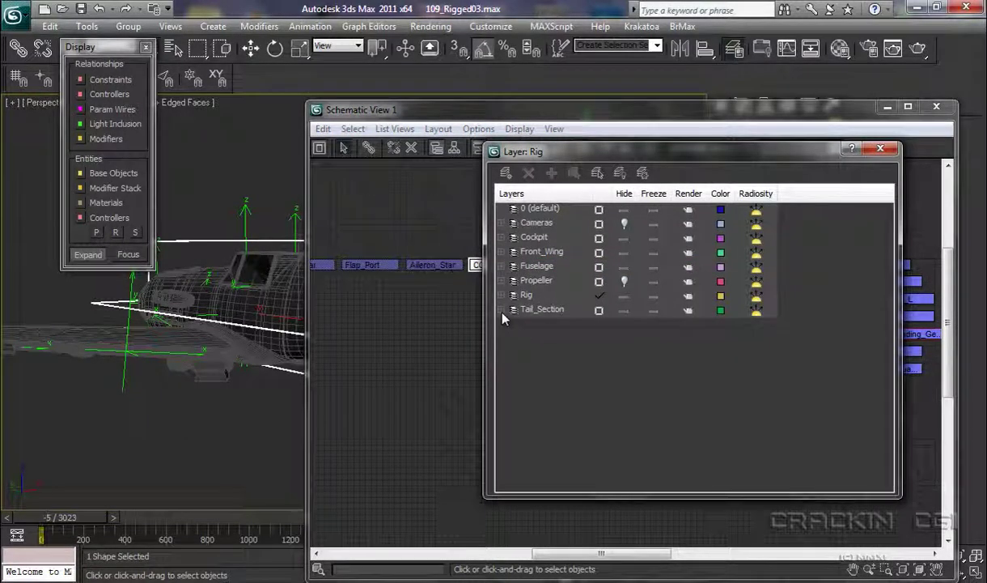
pyautogui.click(501, 251)
pyautogui.moveTo(888, 243); pyautogui.dragTo(891, 335)
pyautogui.click(623, 423)
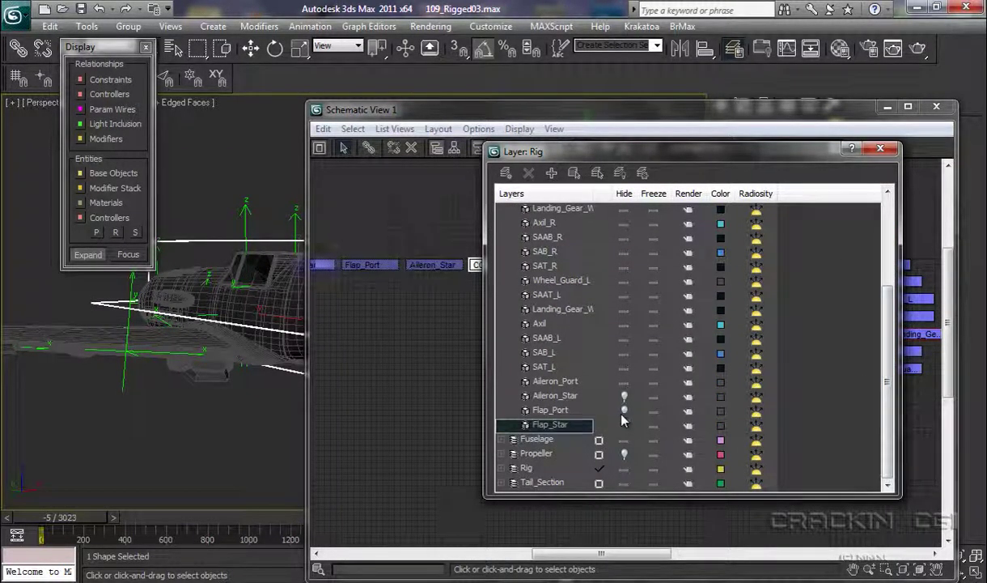
pyautogui.click(624, 410)
pyautogui.click(623, 395)
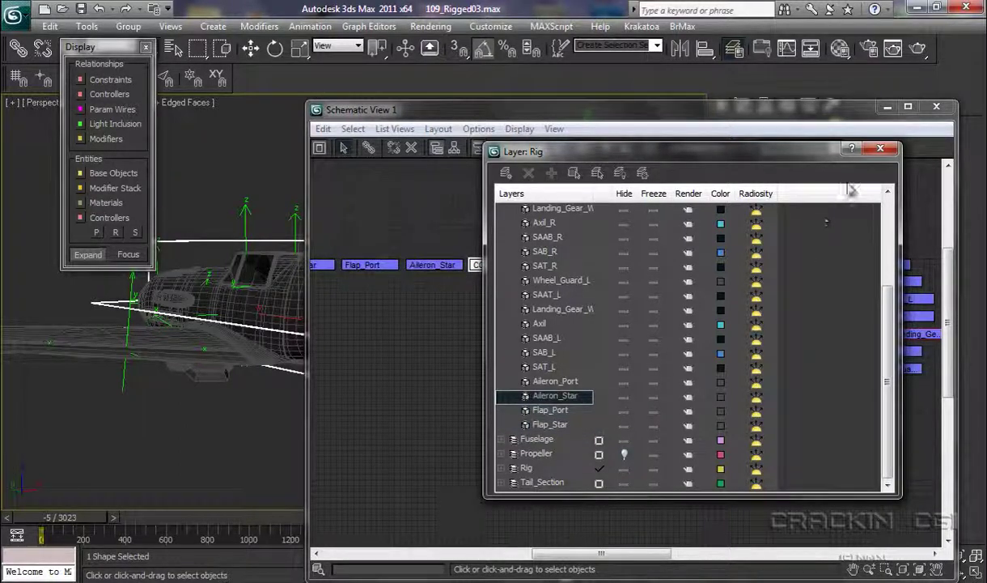
pyautogui.click(880, 148)
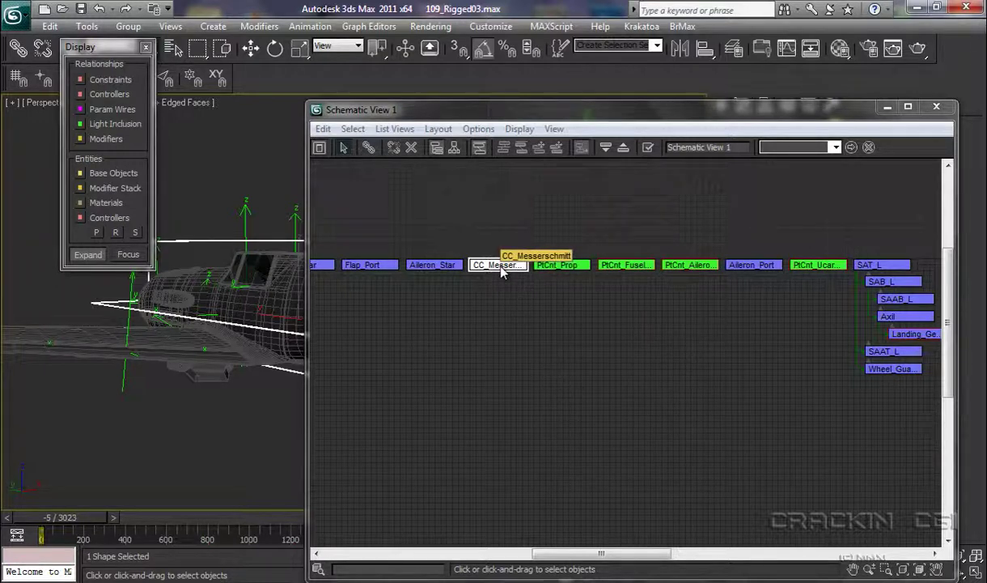
# Link Aileron_Port to the neighbouring PtCnt_Aileron helper in the schematic hierarchy.
pyautogui.moveTo(595, 554); pyautogui.dragTo(626, 554)
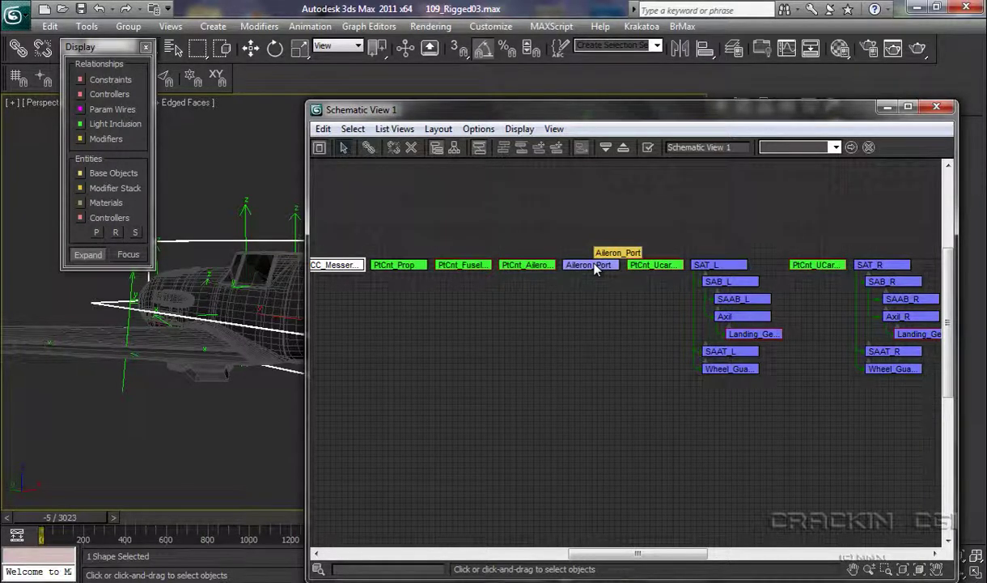
pyautogui.click(369, 151)
pyautogui.moveTo(590, 265); pyautogui.dragTo(534, 267)
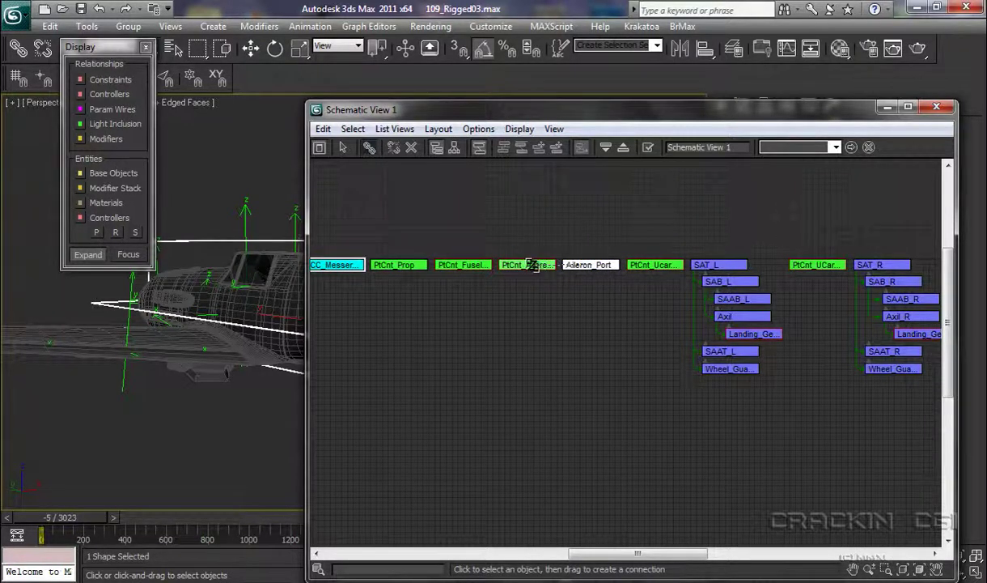
pyautogui.moveTo(530, 266); pyautogui.dragTo(532, 265)
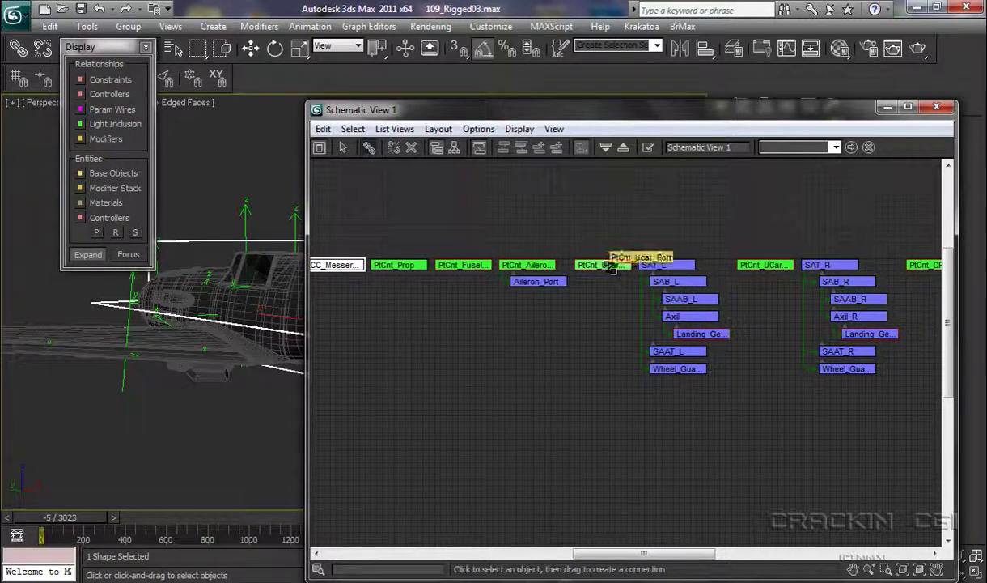
# Link SAT_L and SAT_R to their respective undercarriage point helpers, and Canopy_Hood to PtCnt_CPit.
pyautogui.moveTo(673, 267); pyautogui.dragTo(607, 265)
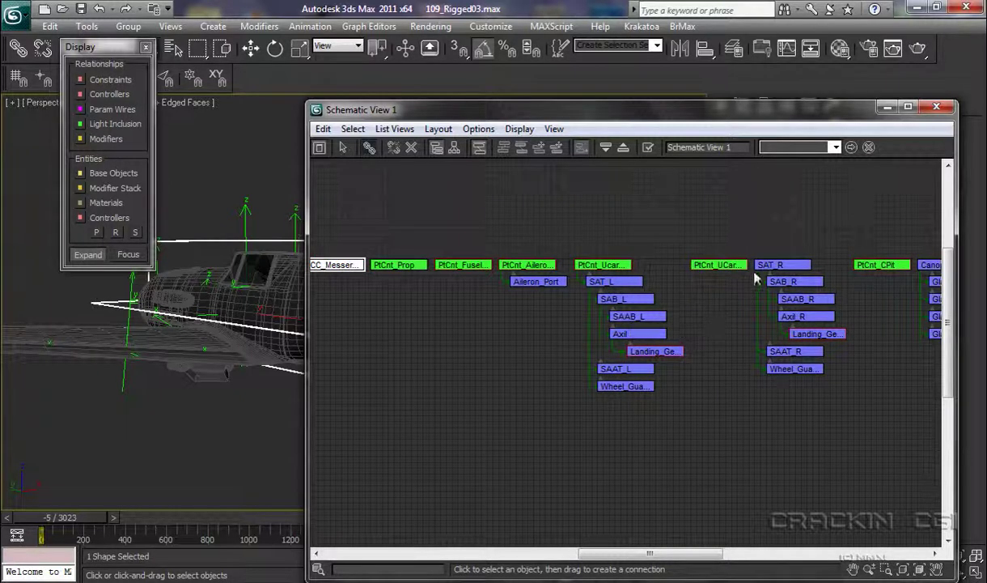
pyautogui.moveTo(765, 265); pyautogui.dragTo(717, 265)
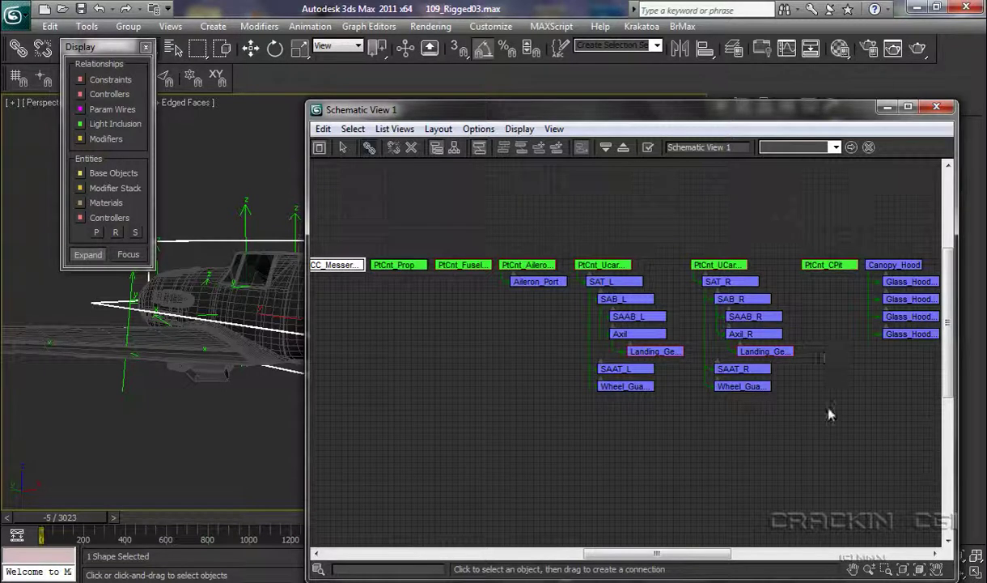
pyautogui.click(893, 265)
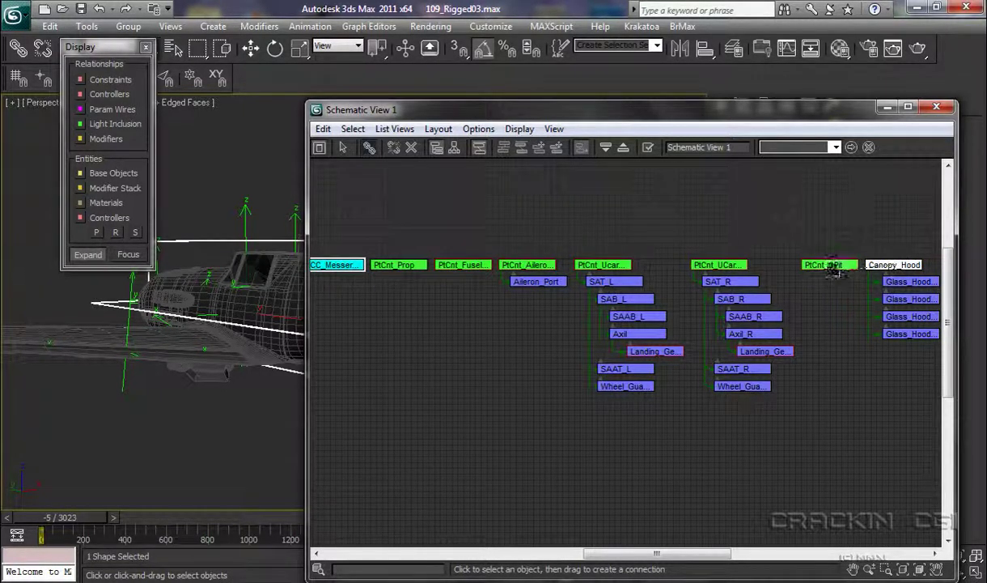
pyautogui.moveTo(831, 267); pyautogui.dragTo(831, 268)
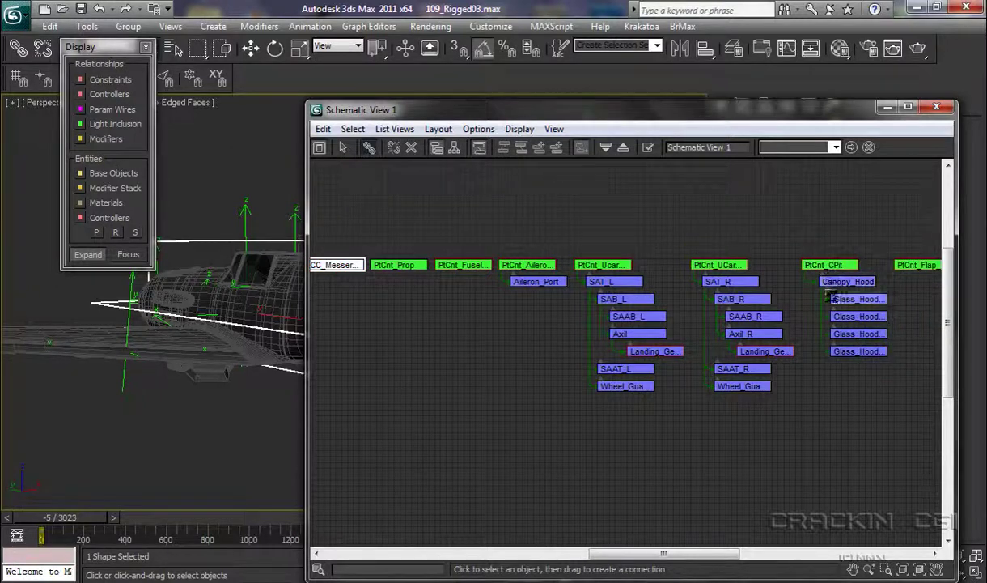
# Link Flap_Port to the first PtCnt_Flap helper after PtCnt_CPit in the schematic hierarchy.
pyautogui.moveTo(667, 555); pyautogui.dragTo(729, 553)
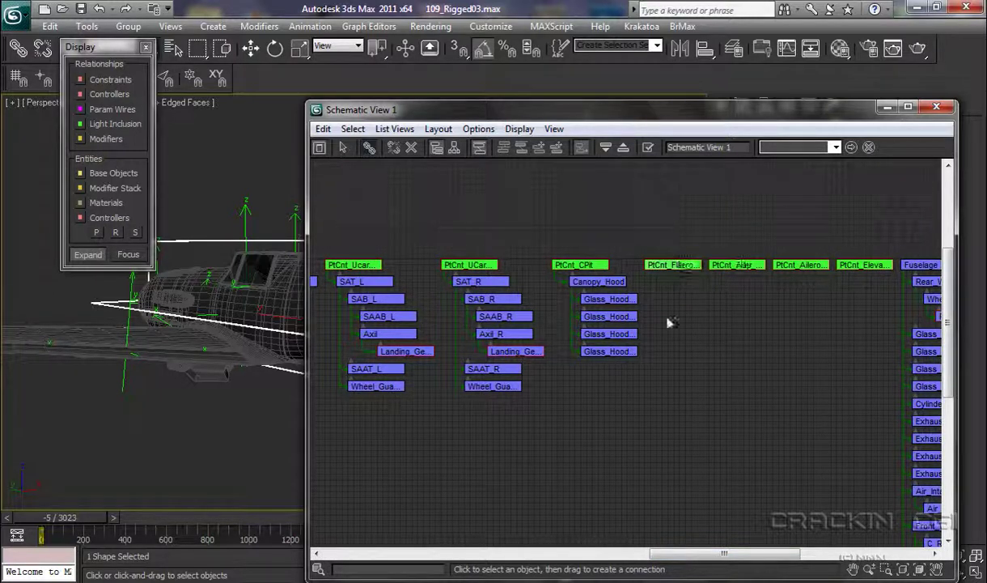
pyautogui.moveTo(695, 556); pyautogui.dragTo(573, 553)
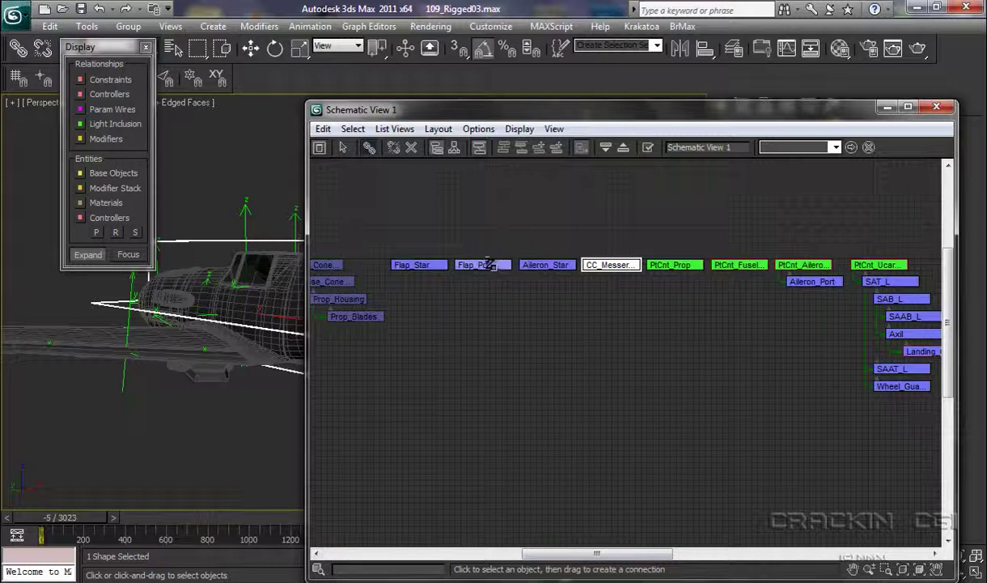
pyautogui.moveTo(491, 266); pyautogui.dragTo(719, 275)
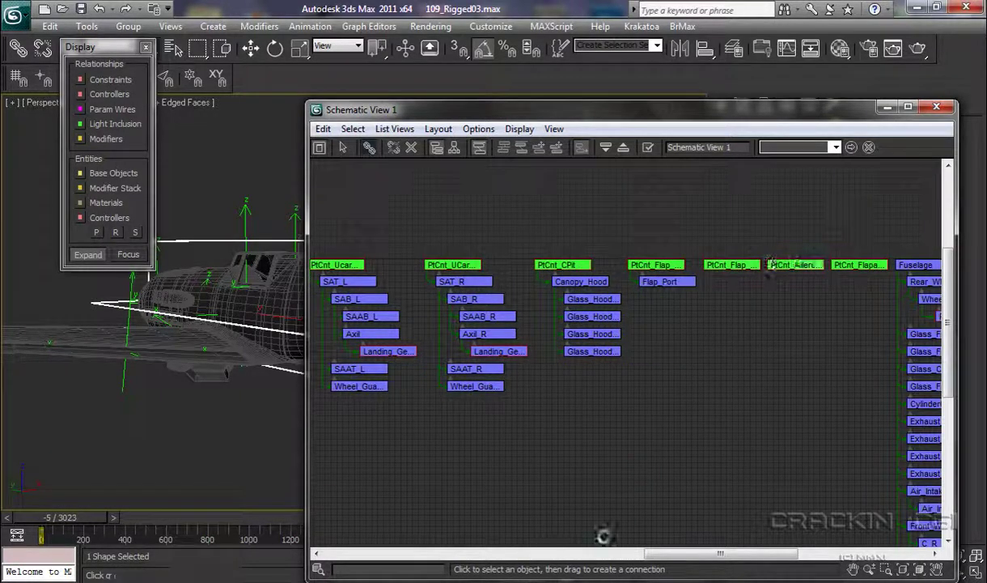
# Link Flap_Star to the second PtCnt_Flap helper, beside the one that holds Flap_Port, in the schematic hierarchy.
pyautogui.moveTo(681, 558); pyautogui.dragTo(591, 555)
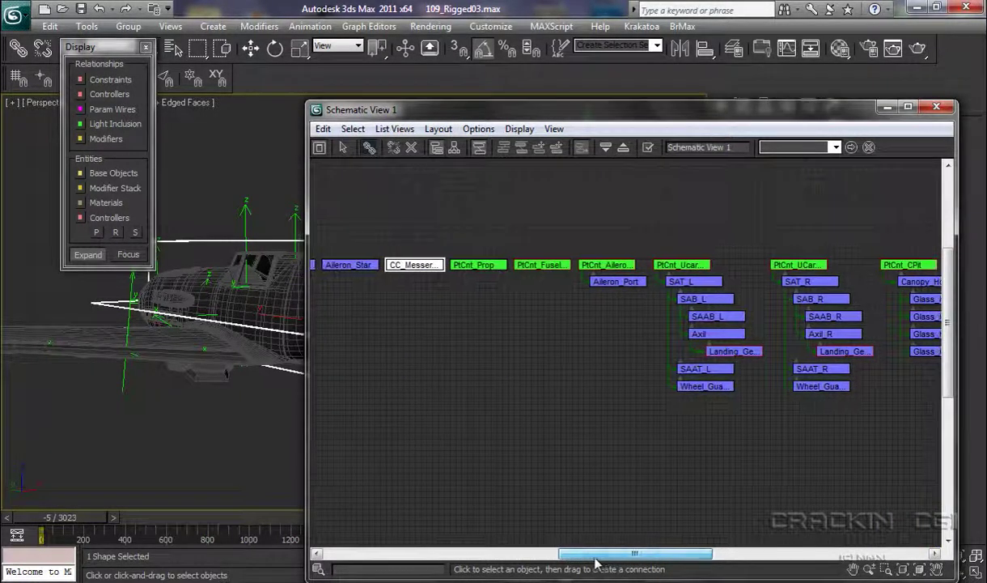
pyautogui.moveTo(656, 559); pyautogui.dragTo(592, 557)
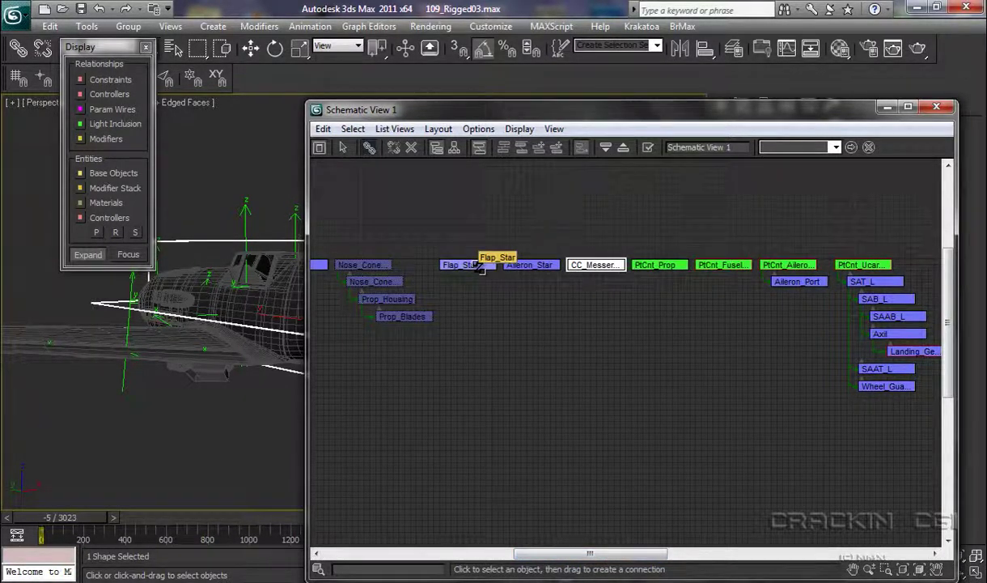
pyautogui.click(477, 266)
pyautogui.moveTo(870, 410); pyautogui.dragTo(882, 377)
pyautogui.moveTo(982, 377); pyautogui.dragTo(854, 268)
# Link Aileron_Star to the unused PtCnt_Aileron helper next to the two flap helpers.
pyautogui.moveTo(706, 552); pyautogui.dragTo(616, 569)
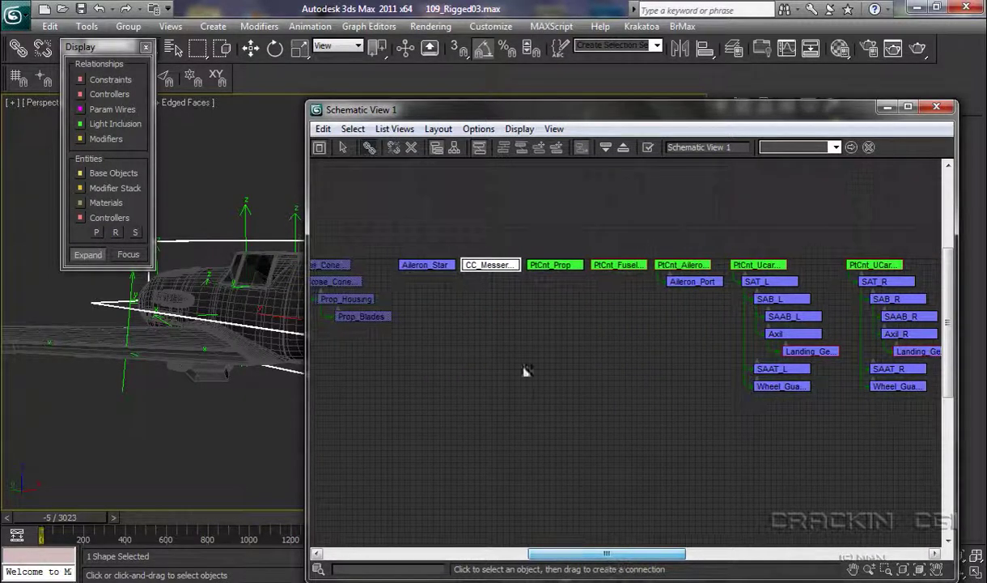
pyautogui.click(423, 265)
pyautogui.moveTo(613, 365); pyautogui.dragTo(825, 279)
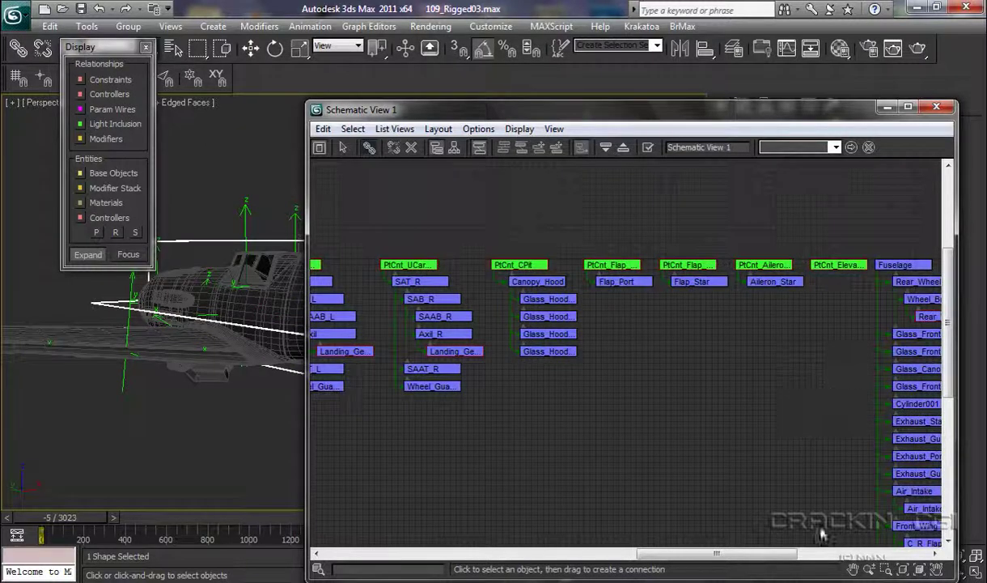
# Link Elevator to the elevator point helper just before the Fuselage node.
pyautogui.moveTo(737, 559); pyautogui.dragTo(561, 554)
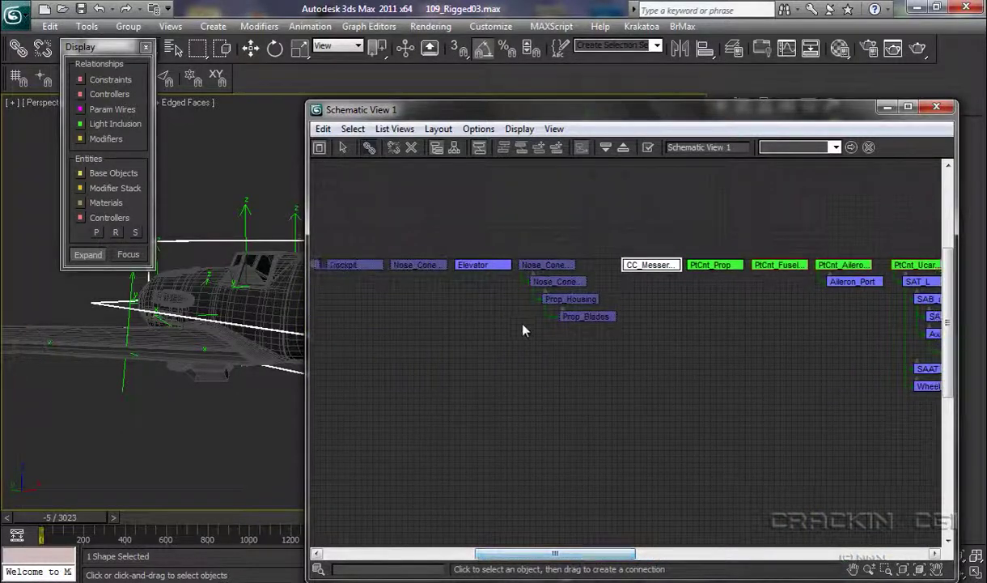
pyautogui.click(486, 265)
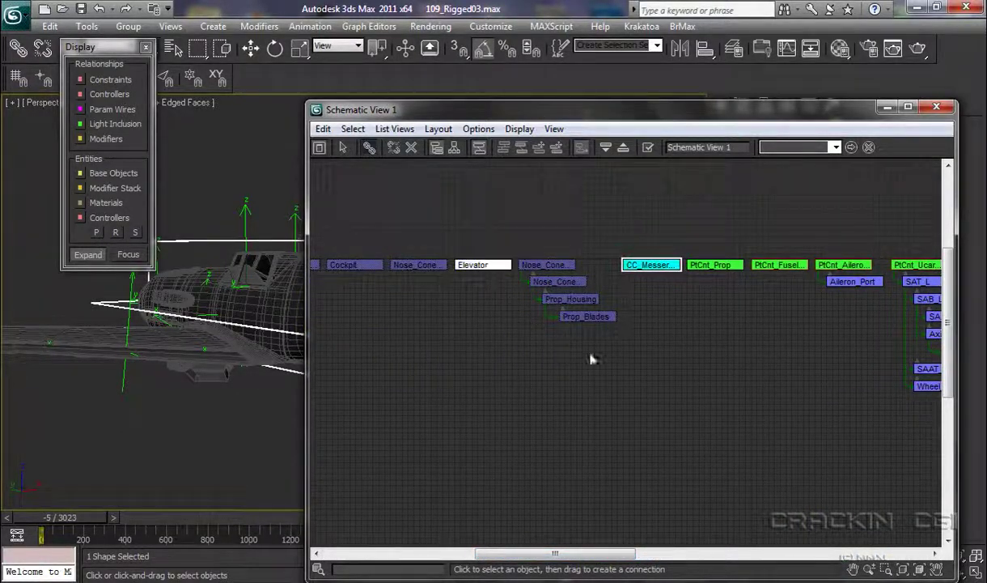
pyautogui.moveTo(939, 343); pyautogui.dragTo(909, 268)
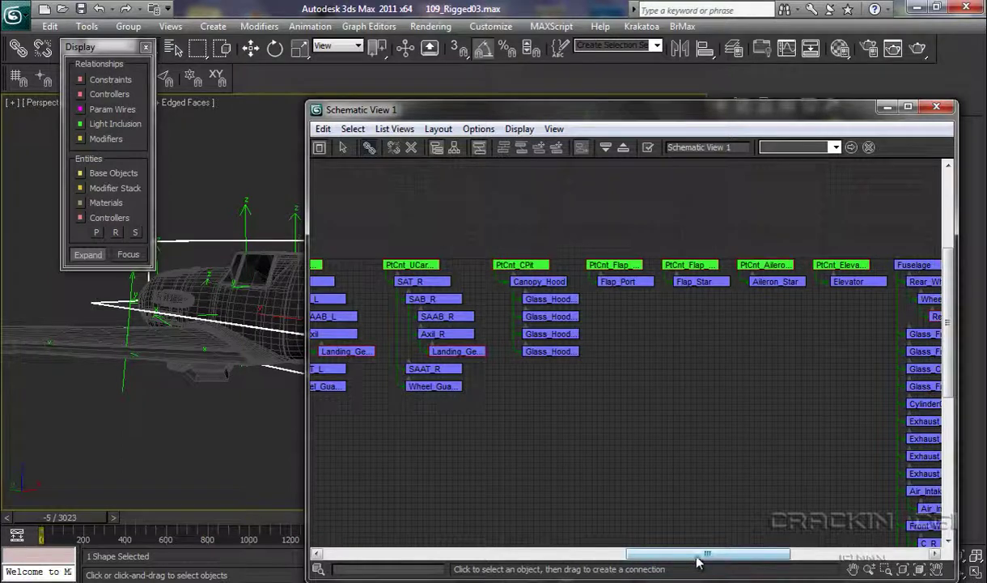
# Link the Fuselage hierarchy to the fuselage point helper beside PtCnt_Prop, and minimize the schematic view.
pyautogui.moveTo(698, 559); pyautogui.dragTo(571, 559)
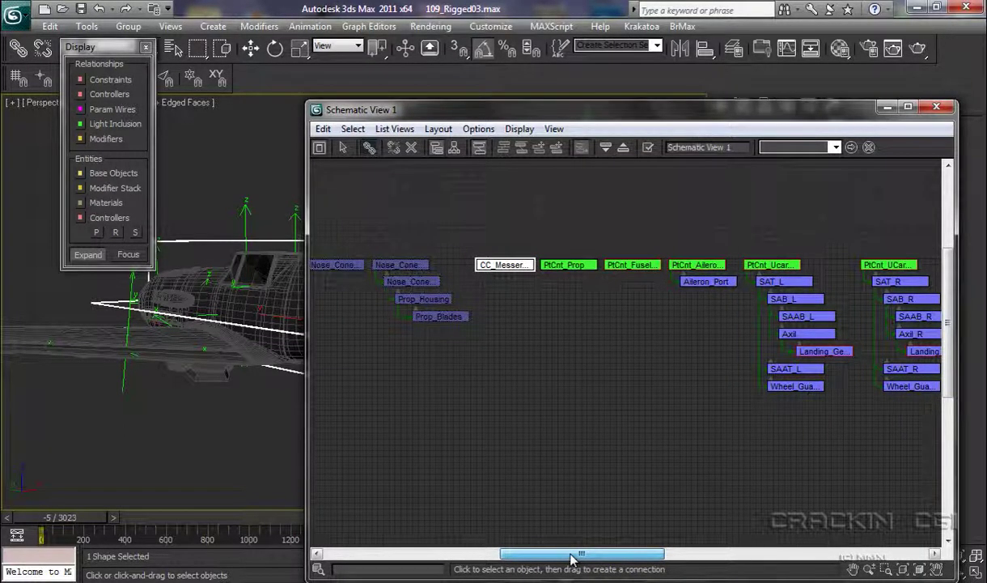
pyautogui.moveTo(571, 559); pyautogui.dragTo(725, 557)
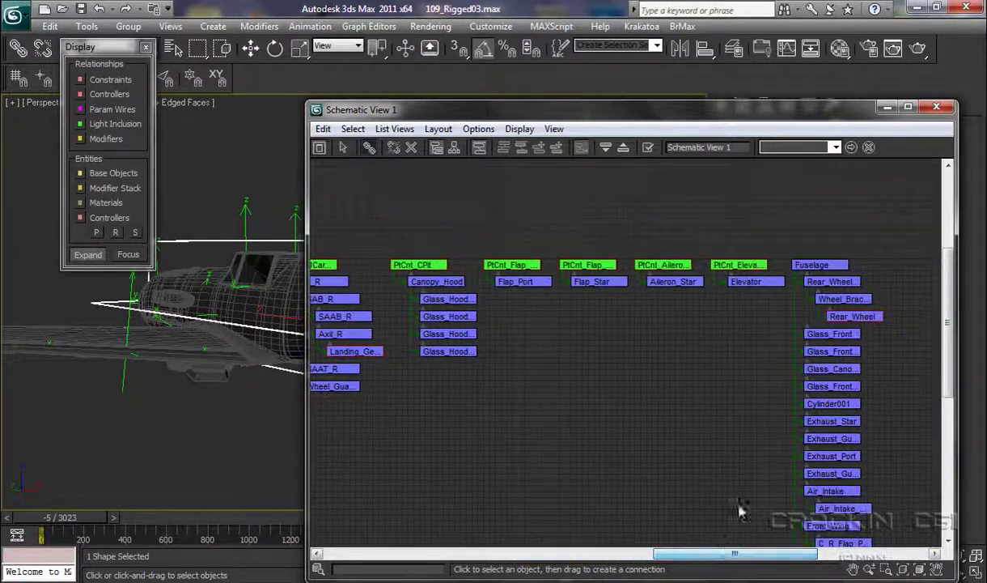
pyautogui.click(801, 265)
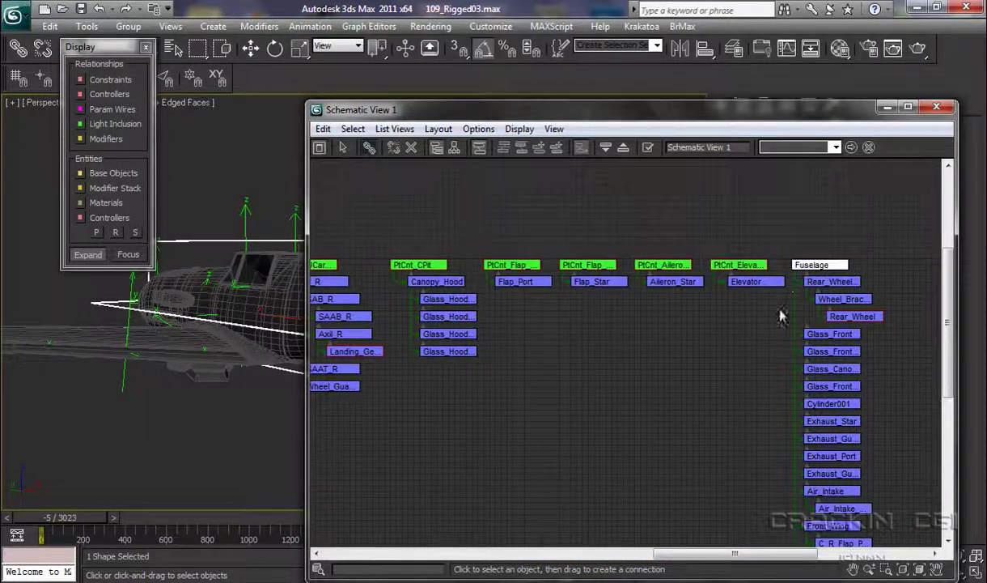
pyautogui.moveTo(296, 439); pyautogui.dragTo(471, 265)
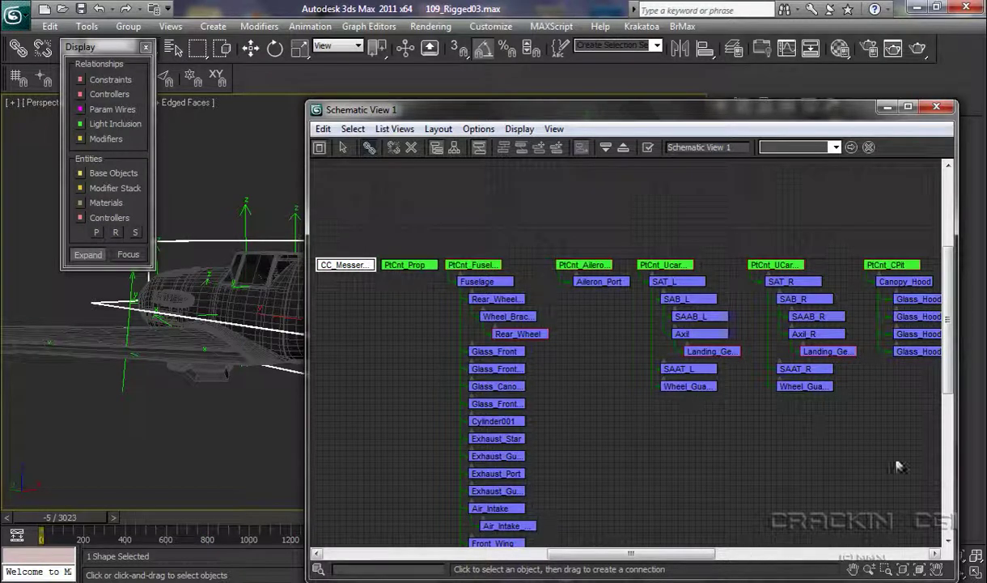
pyautogui.click(888, 110)
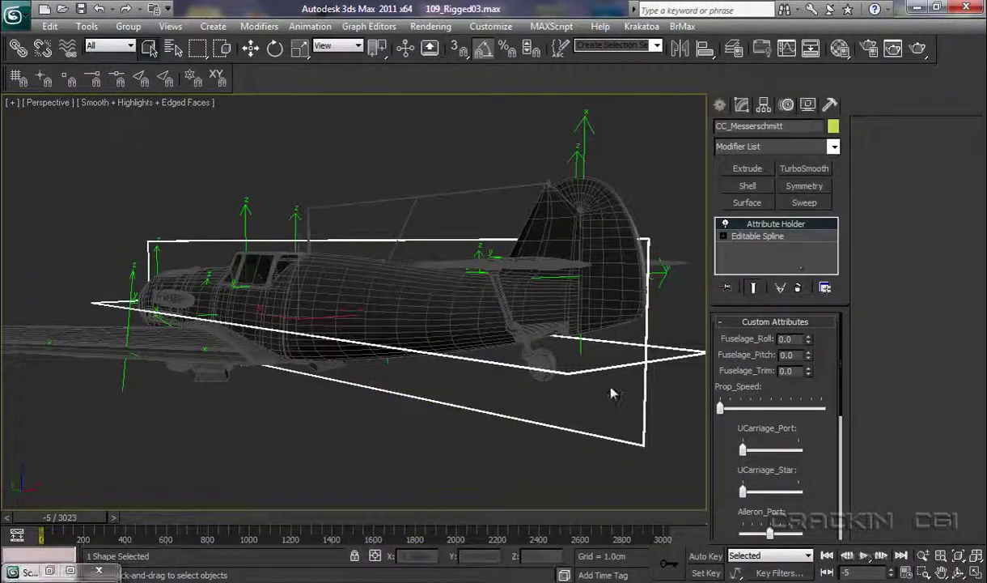
# Test the Fuselage_Roll, Fuselage_Pitch and Fuselage_Trim attributes of CC_Messerschmitt, resetting each to 0.0.
pyautogui.keyDown('alt'); pyautogui.moveTo(429, 433); pyautogui.dragTo(454, 534, button='middle'); pyautogui.keyUp('alt')
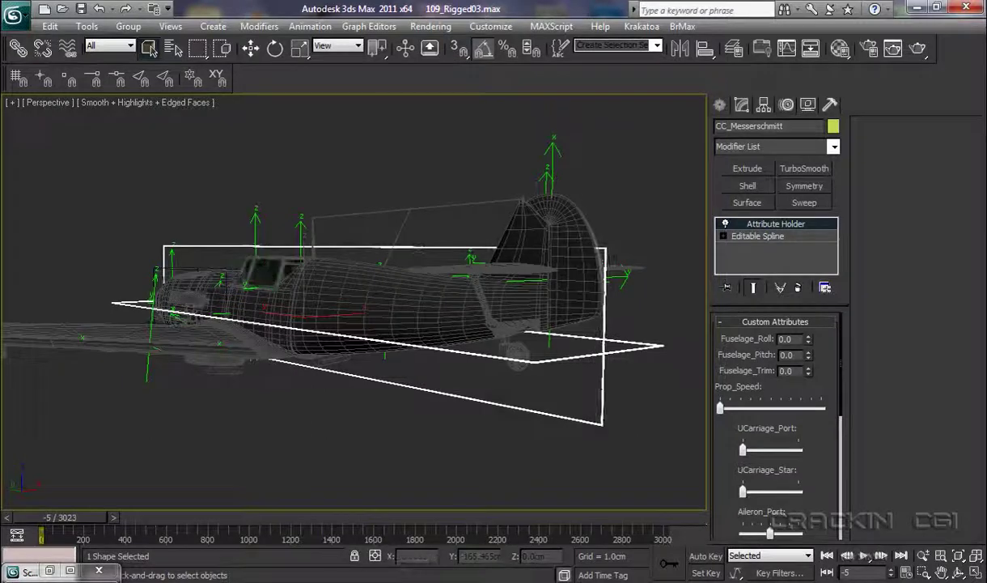
pyautogui.moveTo(338, 454); pyautogui.dragTo(438, 416, button='middle')
pyautogui.scroll(-1, 438, 416)
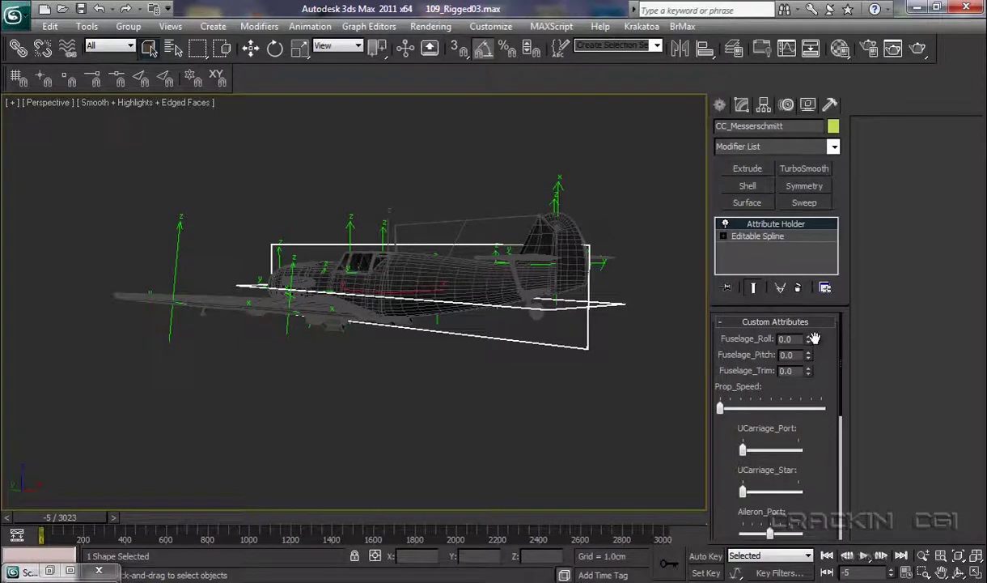
pyautogui.moveTo(808, 343)
pyautogui.mouseDown()
pyautogui.moveTo(807, 288)
pyautogui.moveTo(822, 443)
pyautogui.moveTo(813, 344)
pyautogui.moveTo(769, 312)
pyautogui.moveTo(764, 289)
pyautogui.moveTo(803, 364)
pyautogui.moveTo(808, 359)
pyautogui.mouseUp()
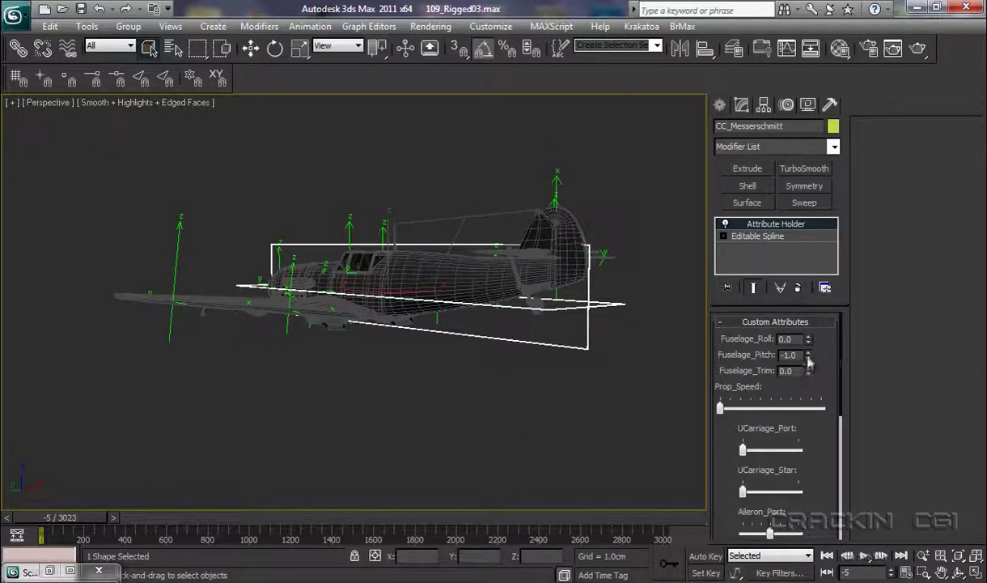
pyautogui.rightClick(808, 358)
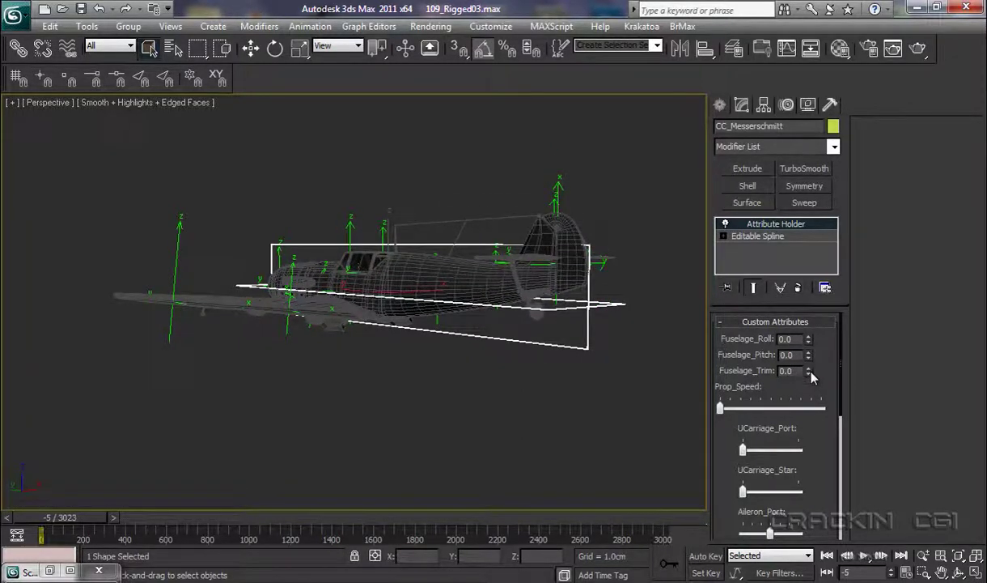
pyautogui.moveTo(809, 372)
pyautogui.mouseDown()
pyautogui.moveTo(807, 315)
pyautogui.moveTo(810, 380)
pyautogui.mouseUp()
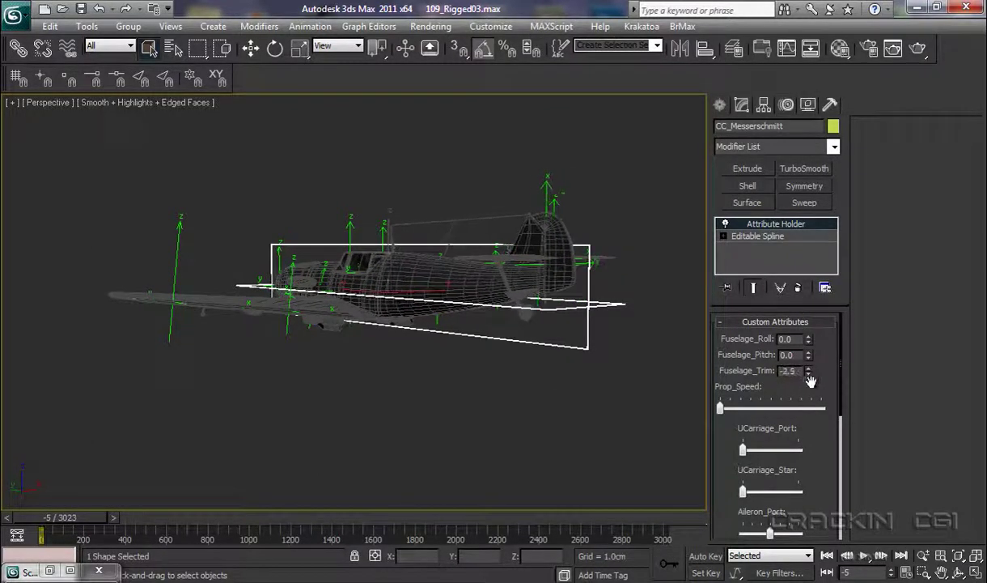
pyautogui.rightClick(809, 374)
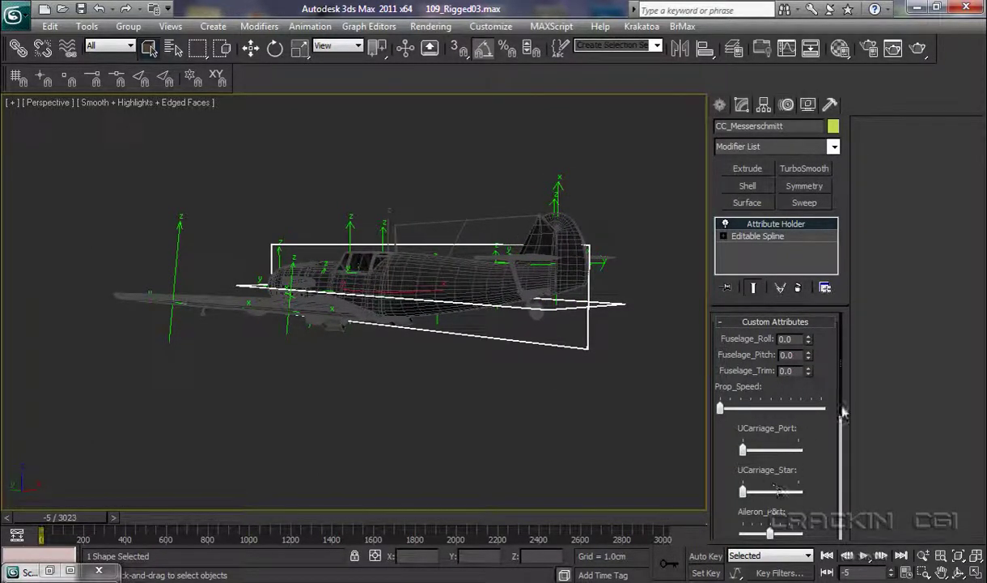
# Test the UCarriage and Aileron attributes for the port and star sides, returning each close to its starting position.
pyautogui.moveTo(842, 411); pyautogui.dragTo(837, 444)
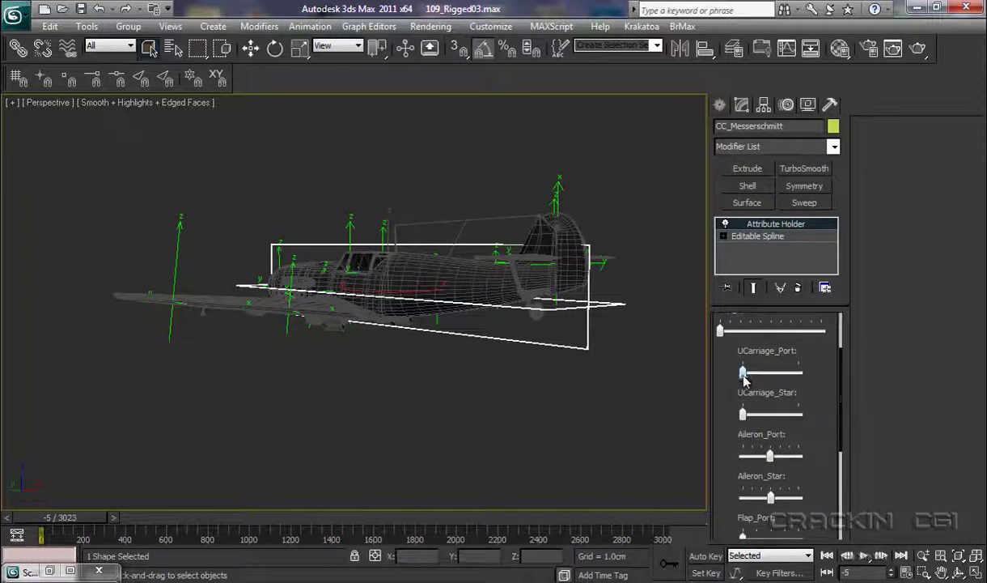
pyautogui.moveTo(753, 371)
pyautogui.mouseDown()
pyautogui.moveTo(782, 373)
pyautogui.moveTo(741, 377)
pyautogui.mouseUp()
pyautogui.moveTo(742, 416)
pyautogui.mouseDown()
pyautogui.moveTo(800, 416)
pyautogui.moveTo(733, 423)
pyautogui.mouseUp()
pyautogui.moveTo(787, 463)
pyautogui.mouseDown()
pyautogui.moveTo(712, 455)
pyautogui.moveTo(769, 458)
pyautogui.mouseUp()
pyautogui.keyDown('alt'); pyautogui.moveTo(584, 401); pyautogui.dragTo(702, 459, button='middle'); pyautogui.keyUp('alt')
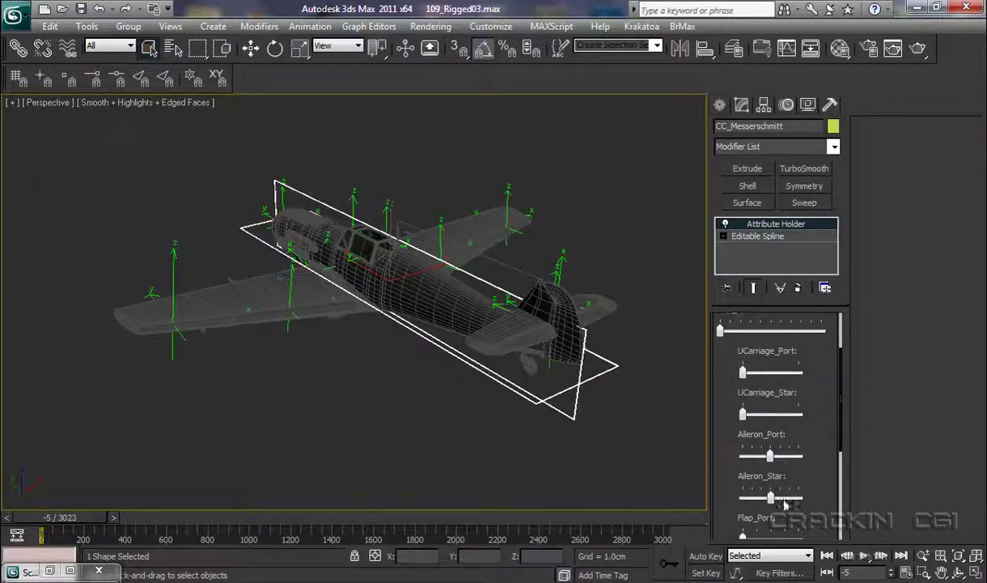
pyautogui.moveTo(773, 499)
pyautogui.mouseDown()
pyautogui.moveTo(763, 498)
pyautogui.moveTo(773, 497)
pyautogui.mouseUp()
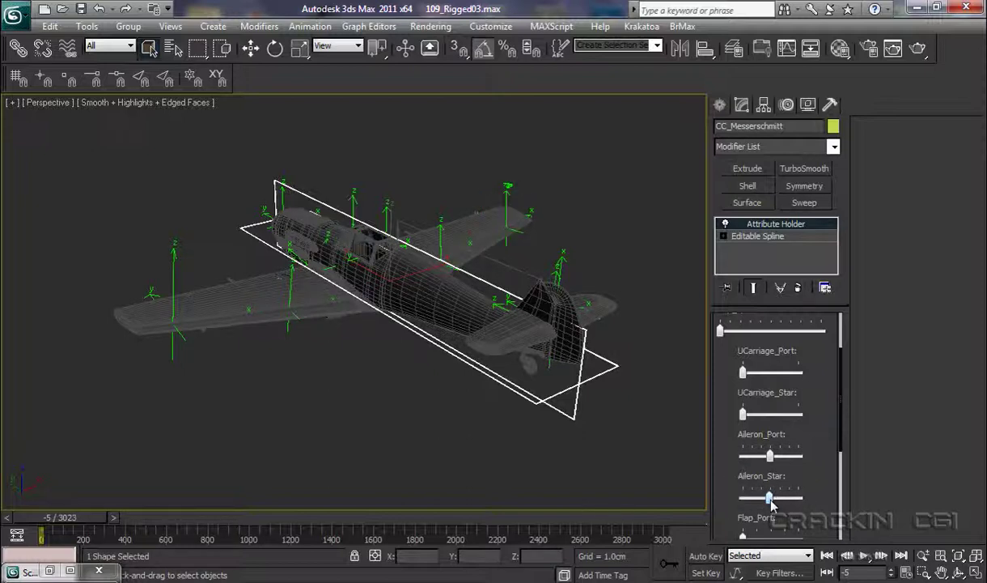
# Test the flap, Rudder and Elevator attributes, and open the canopy about halfway with Cockpit_Hood.
pyautogui.moveTo(842, 416); pyautogui.dragTo(844, 468)
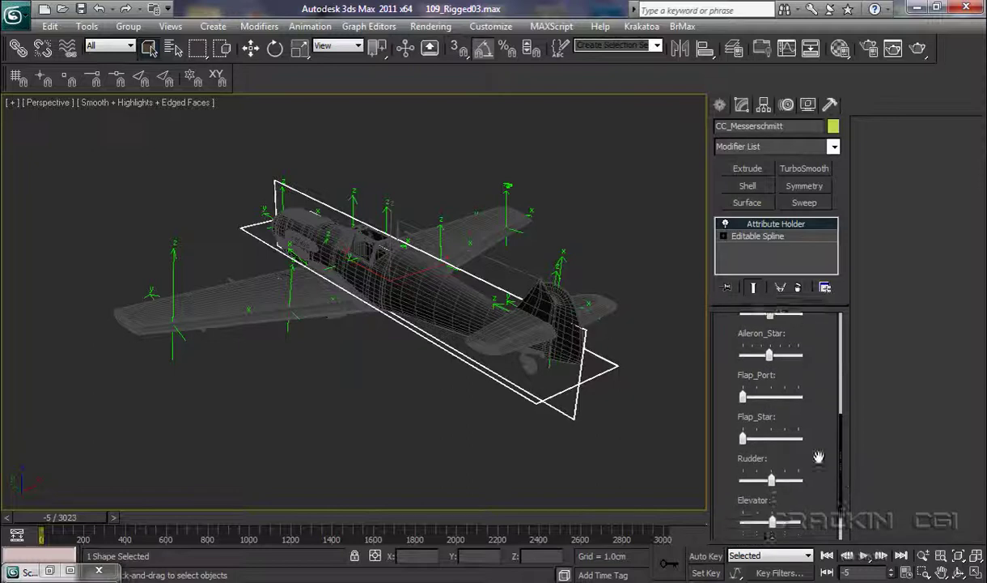
pyautogui.moveTo(744, 397); pyautogui.dragTo(749, 439)
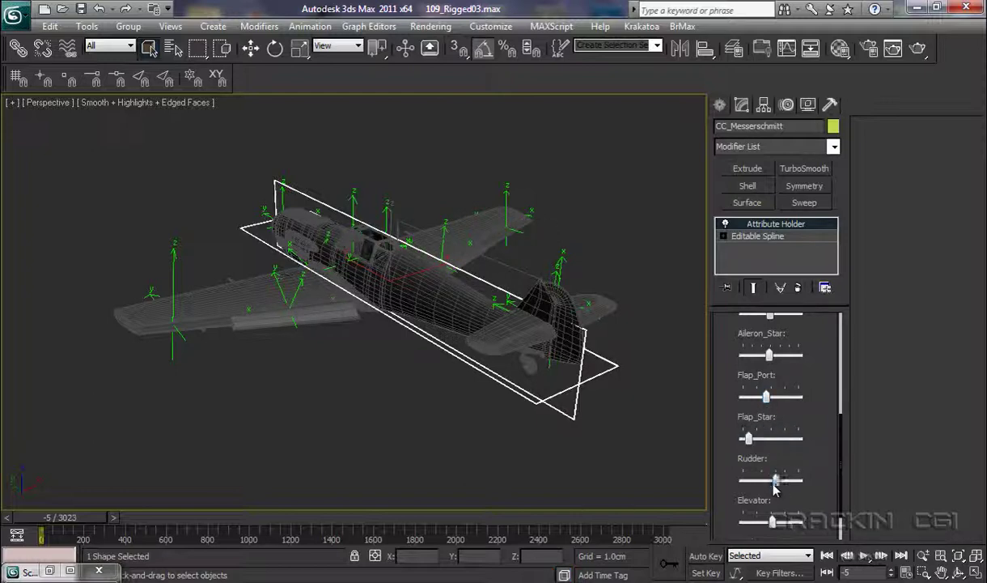
pyautogui.moveTo(775, 483); pyautogui.dragTo(775, 524)
pyautogui.moveTo(842, 506); pyautogui.dragTo(842, 528)
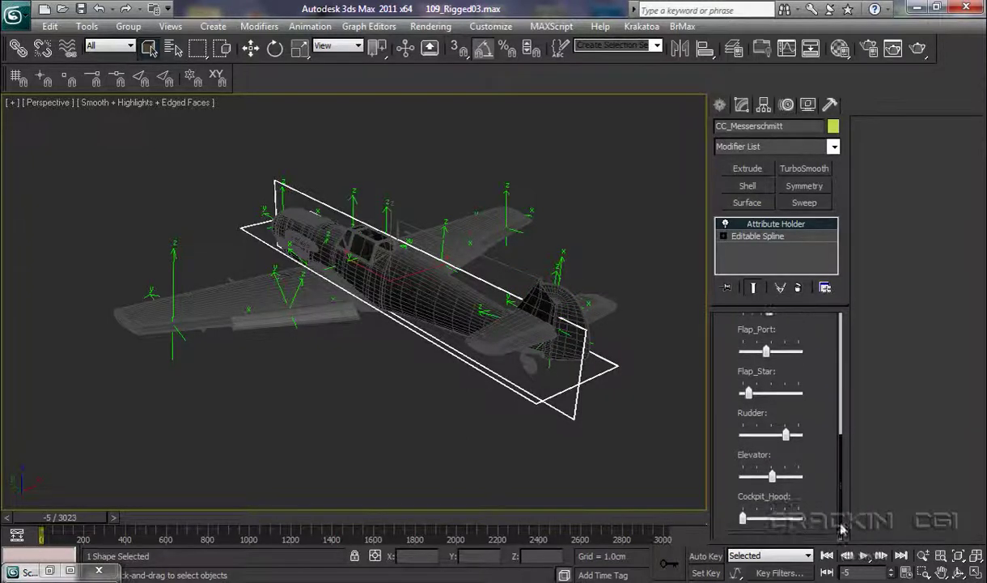
pyautogui.moveTo(745, 524); pyautogui.dragTo(773, 527)
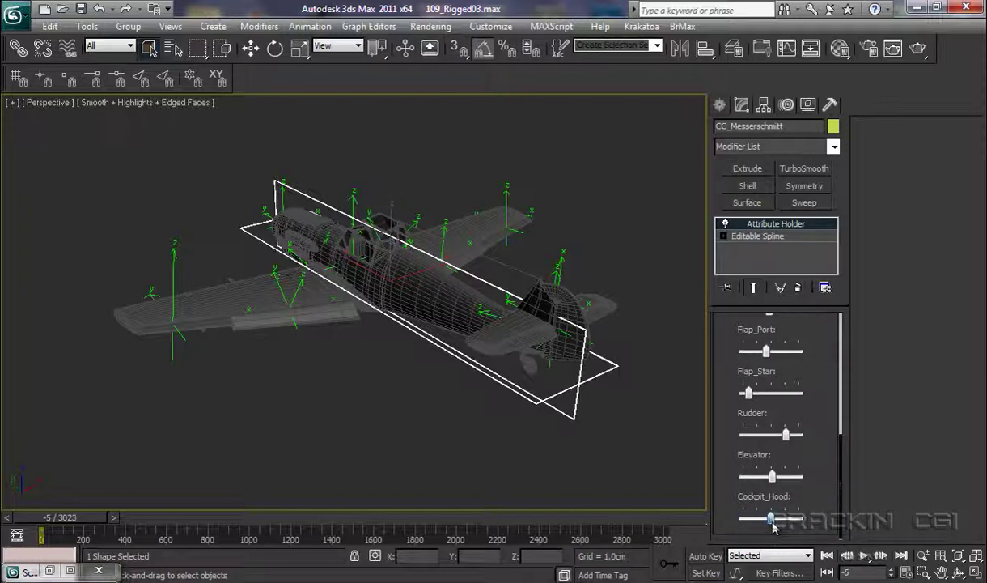